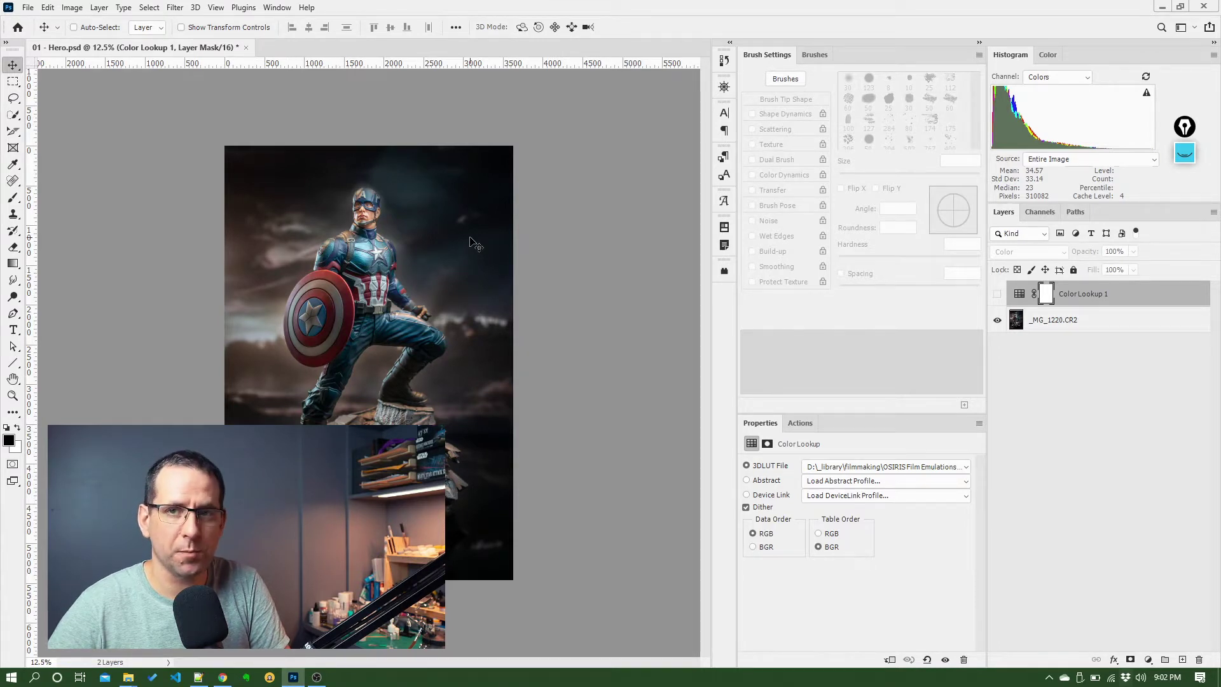
# Select the _MG_1220.CR2 photo layer in place of the Color Lookup 1 layer.
pyautogui.click(1104, 323)
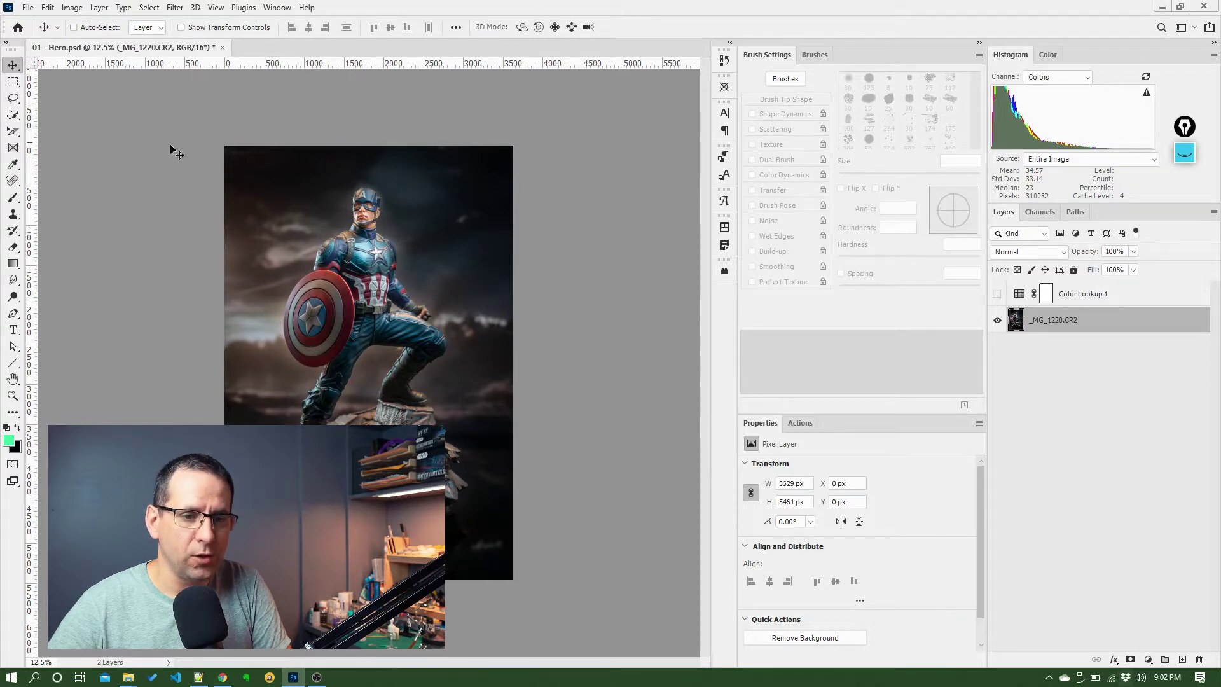
# Apply Brightness/Contrast directly to the photo layer with brightness 34 and contrast 15.
pyautogui.click(70, 11)
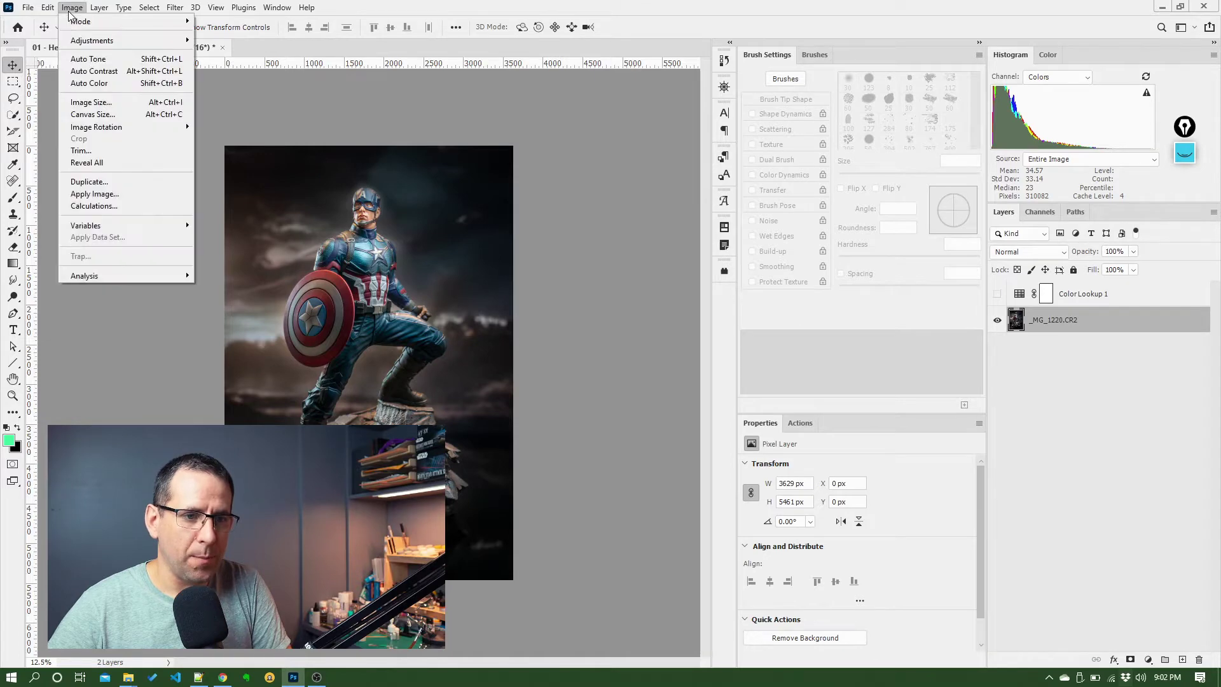
pyautogui.moveTo(94, 40)
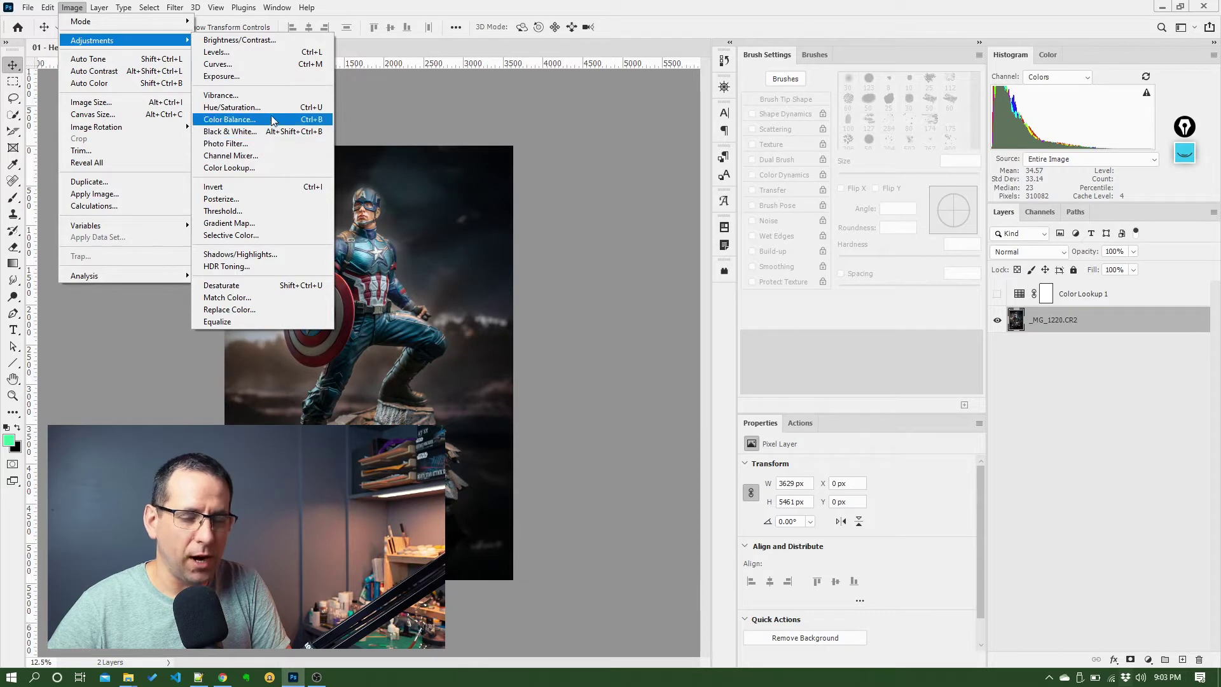
pyautogui.click(262, 40)
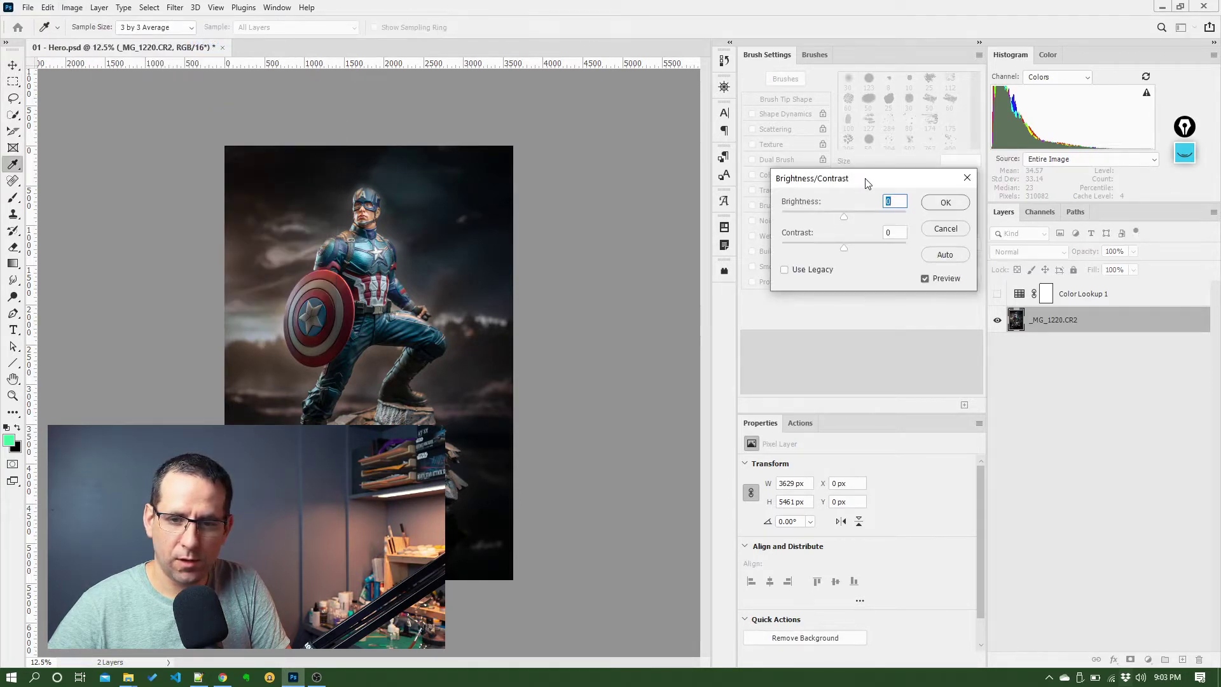
pyautogui.moveTo(866, 183); pyautogui.dragTo(667, 236)
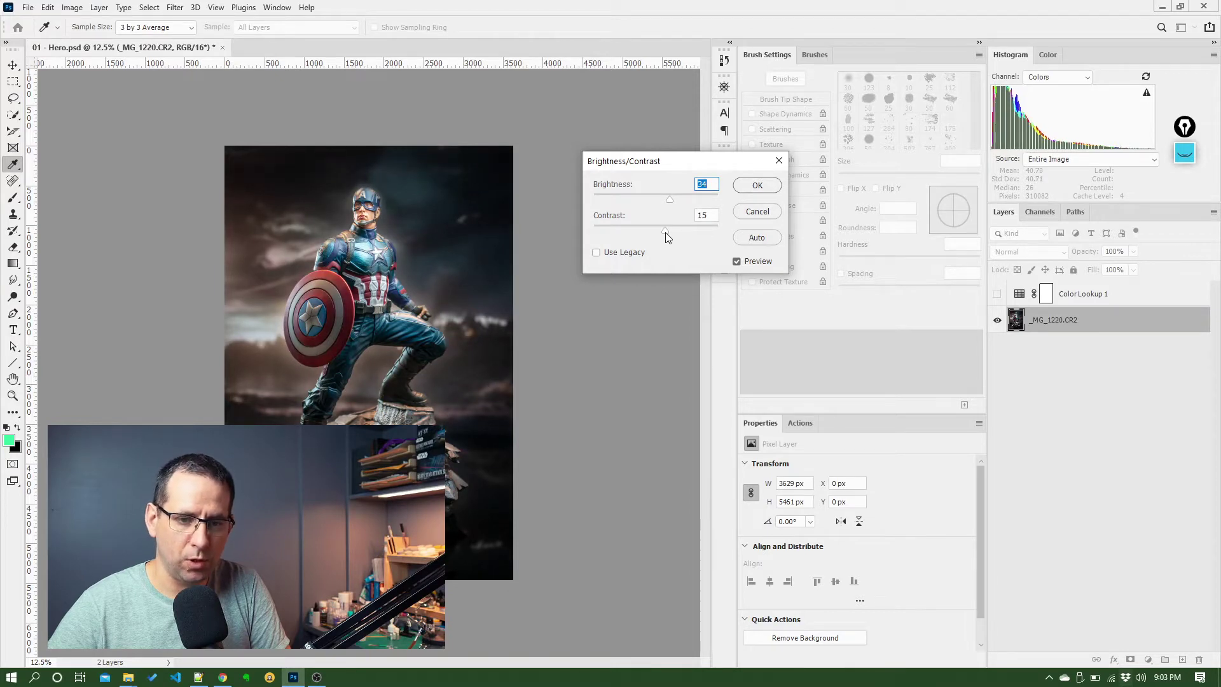
pyautogui.click(759, 187)
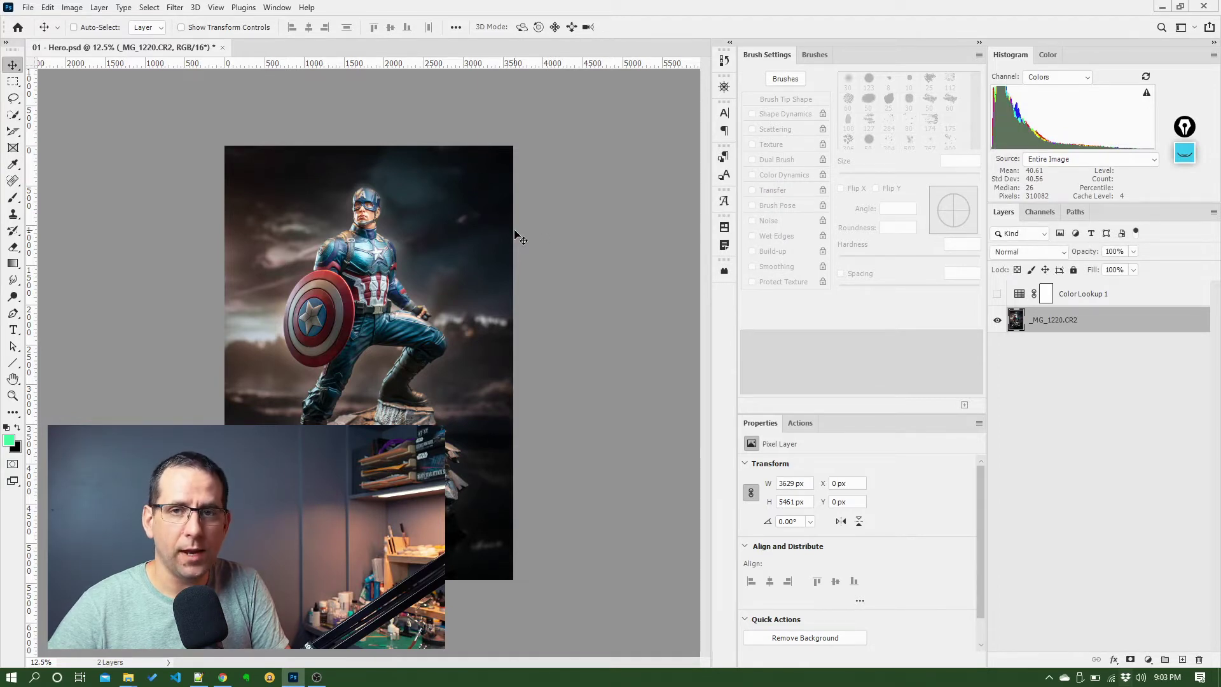
# Apply Hue/Saturation to the photo layer with saturation at -100, making it black and white.
pyautogui.click(72, 8)
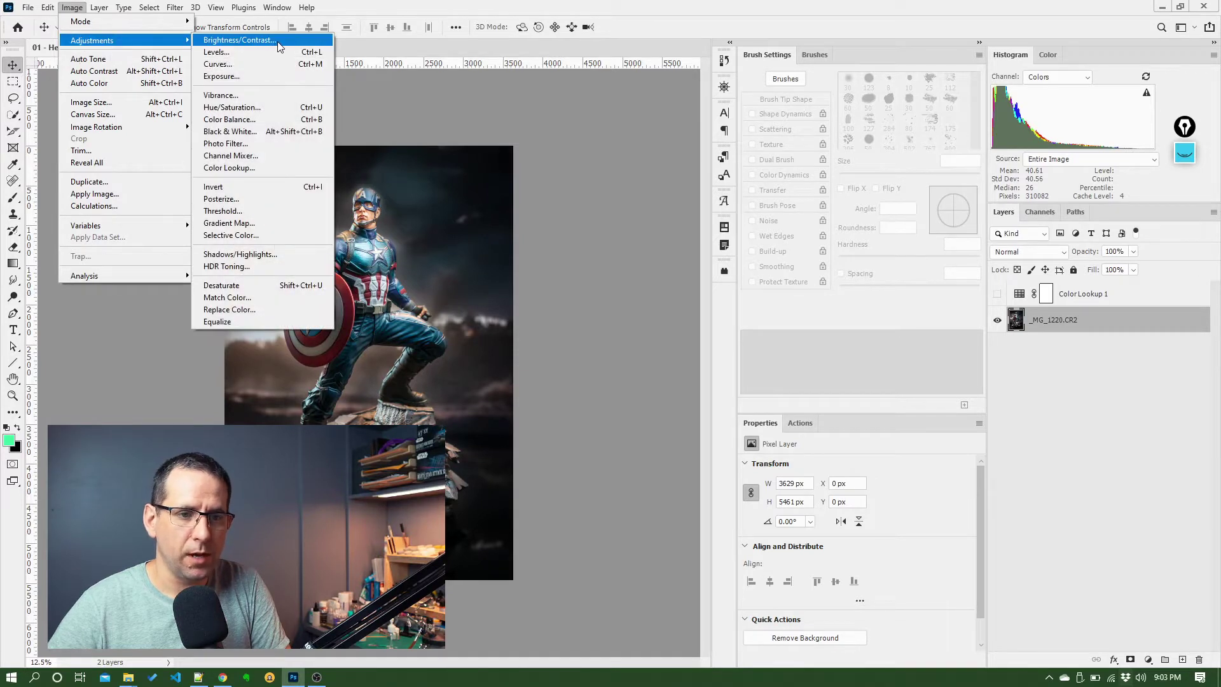
pyautogui.click(270, 113)
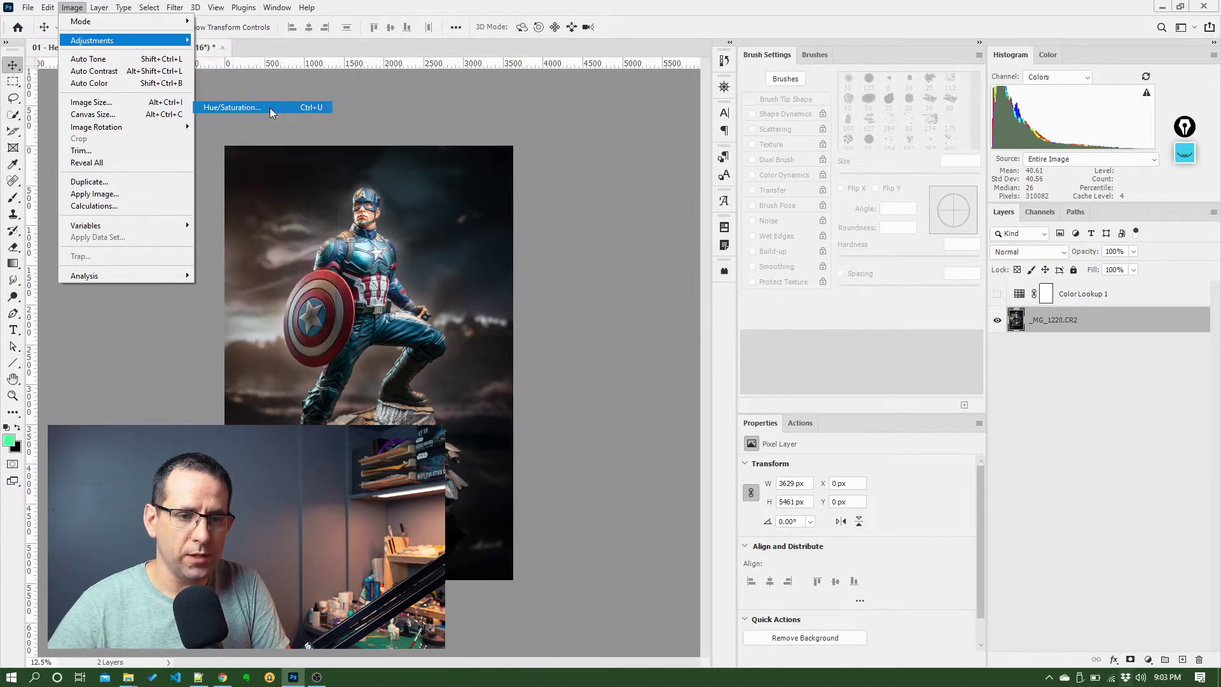
pyautogui.moveTo(859, 192); pyautogui.dragTo(652, 150)
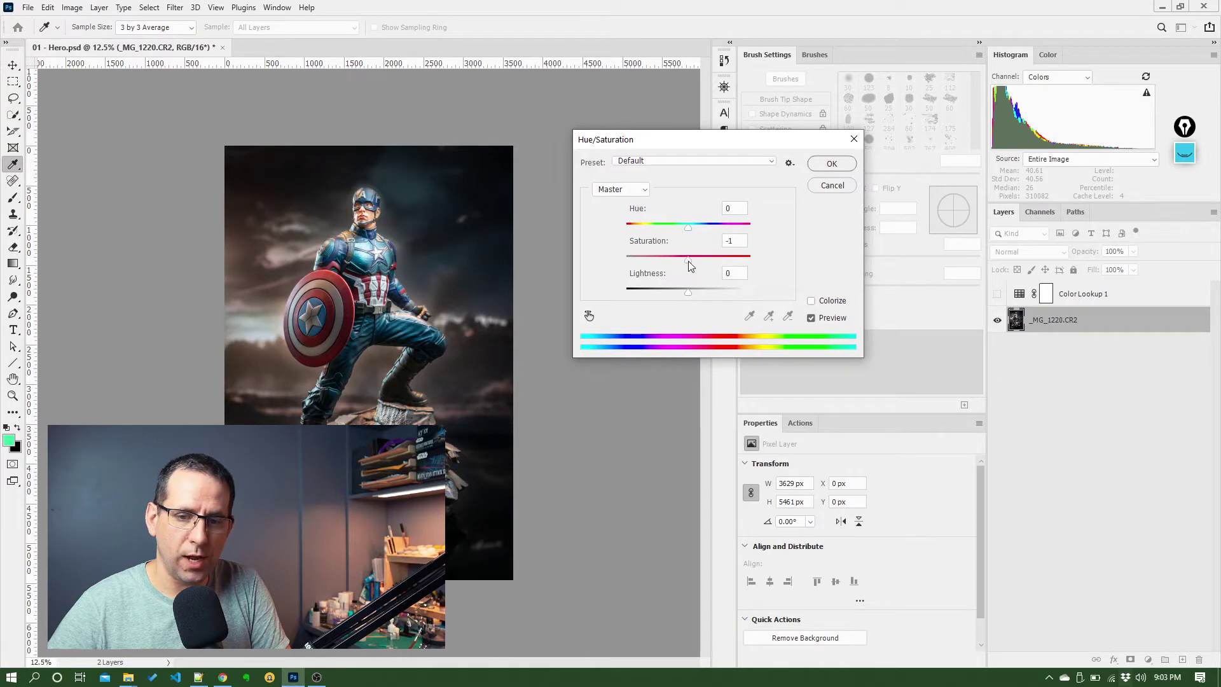
pyautogui.moveTo(688, 261); pyautogui.dragTo(618, 265)
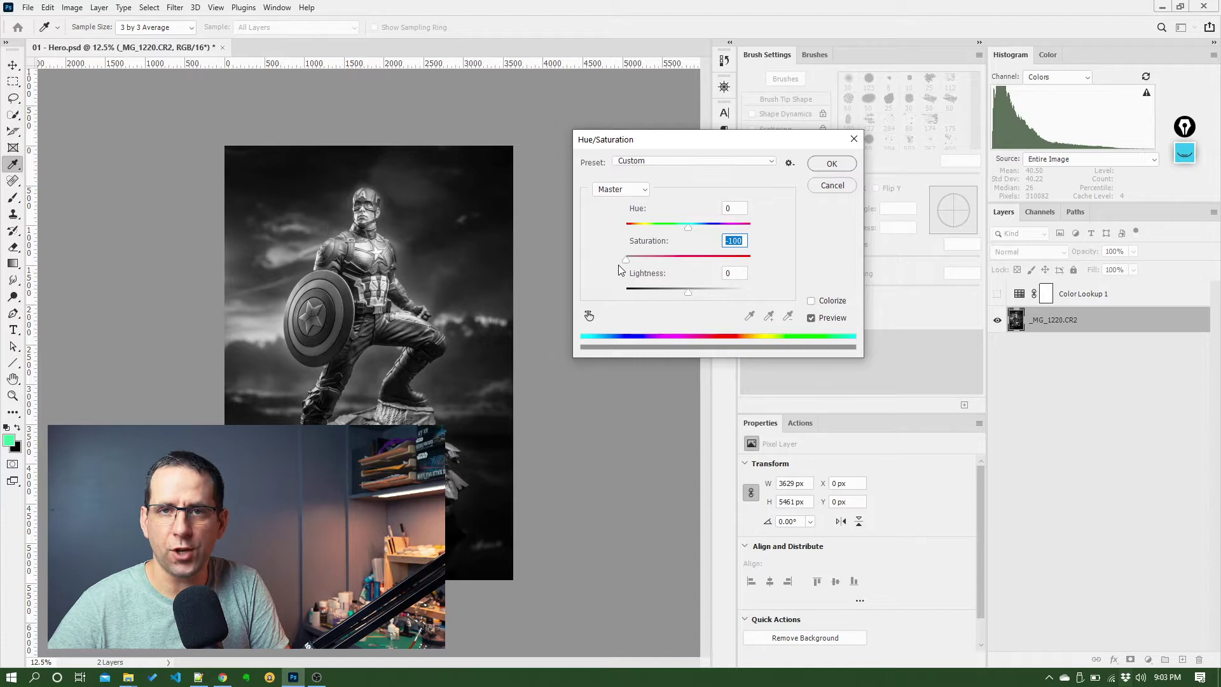
pyautogui.click(834, 168)
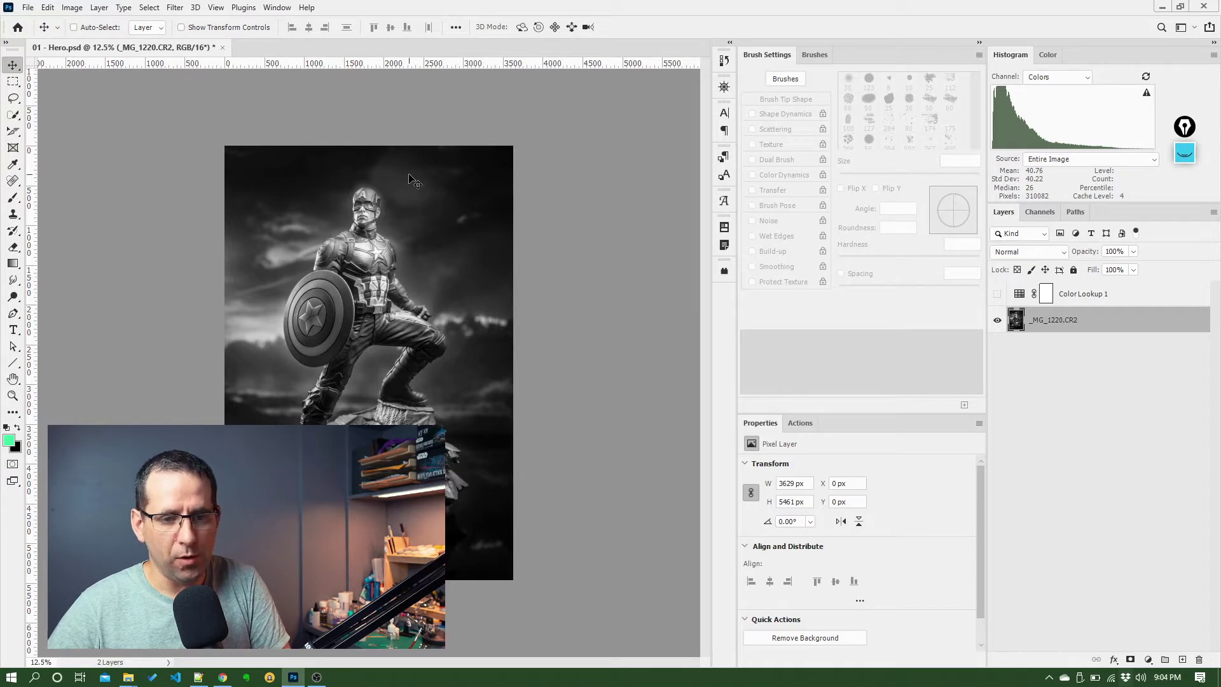
# Undo the Hue/Saturation desaturation of the photo.
pyautogui.click(54, 9)
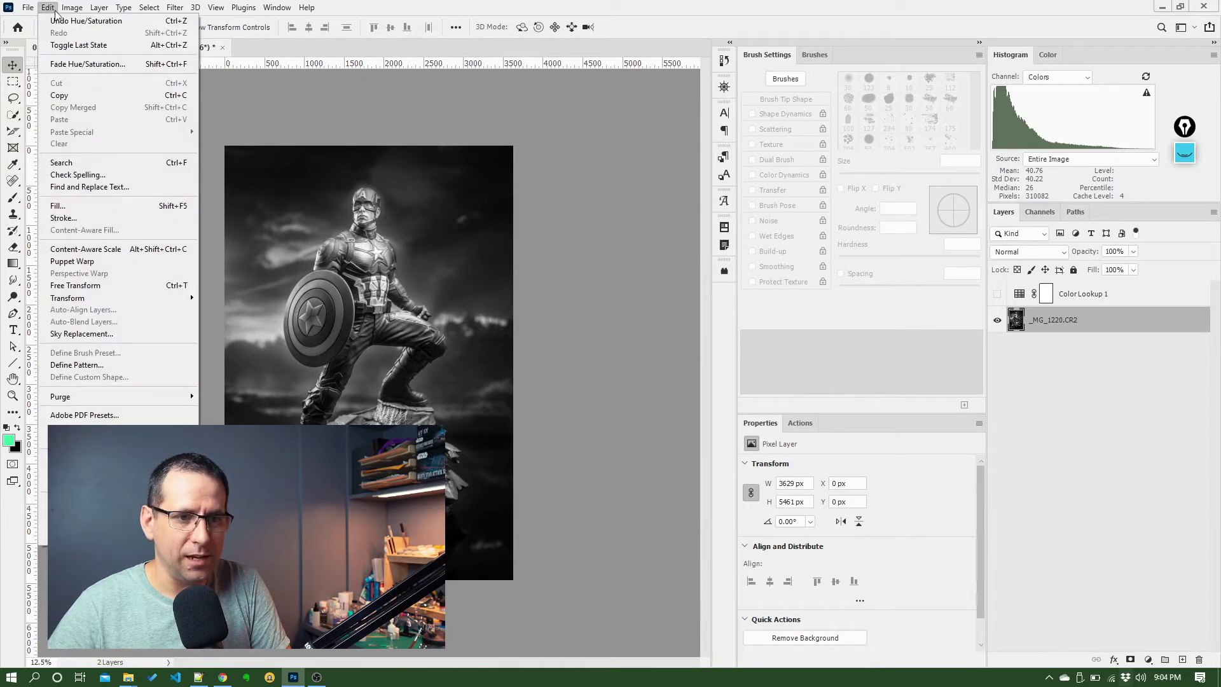
pyautogui.click(54, 8)
pyautogui.click(54, 8)
pyautogui.click(51, 23)
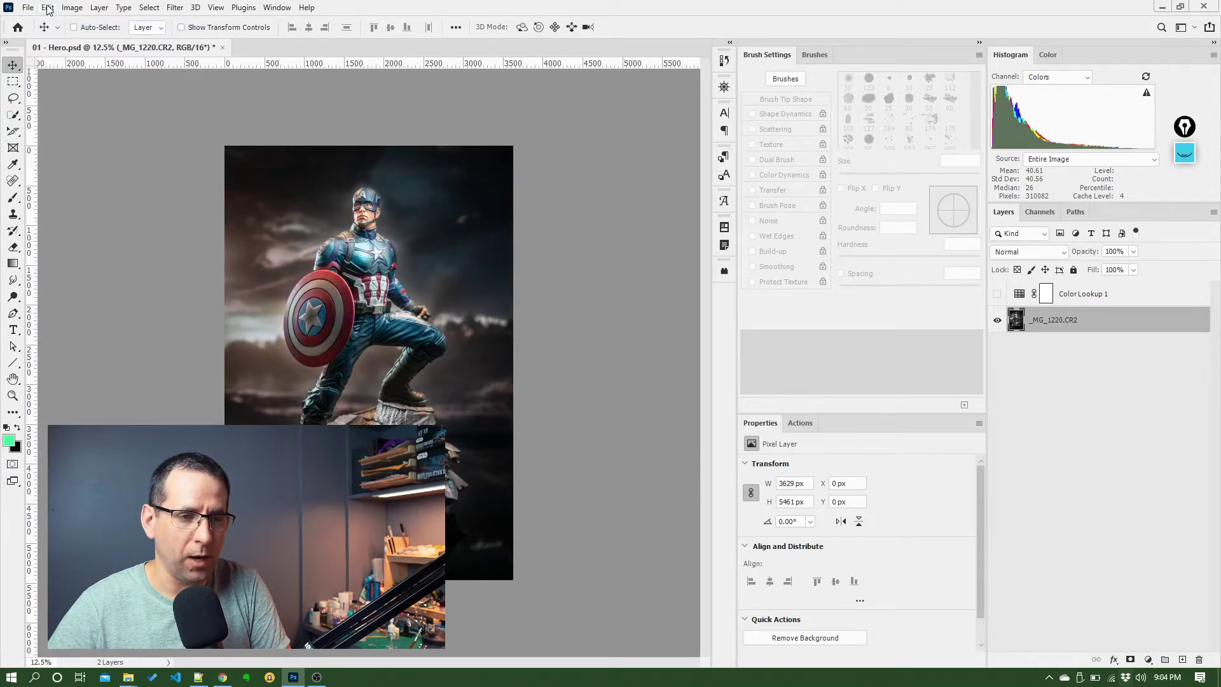
# Undo the Brightness/Contrast edit, restoring the photo's original tones.
pyautogui.click(48, 7)
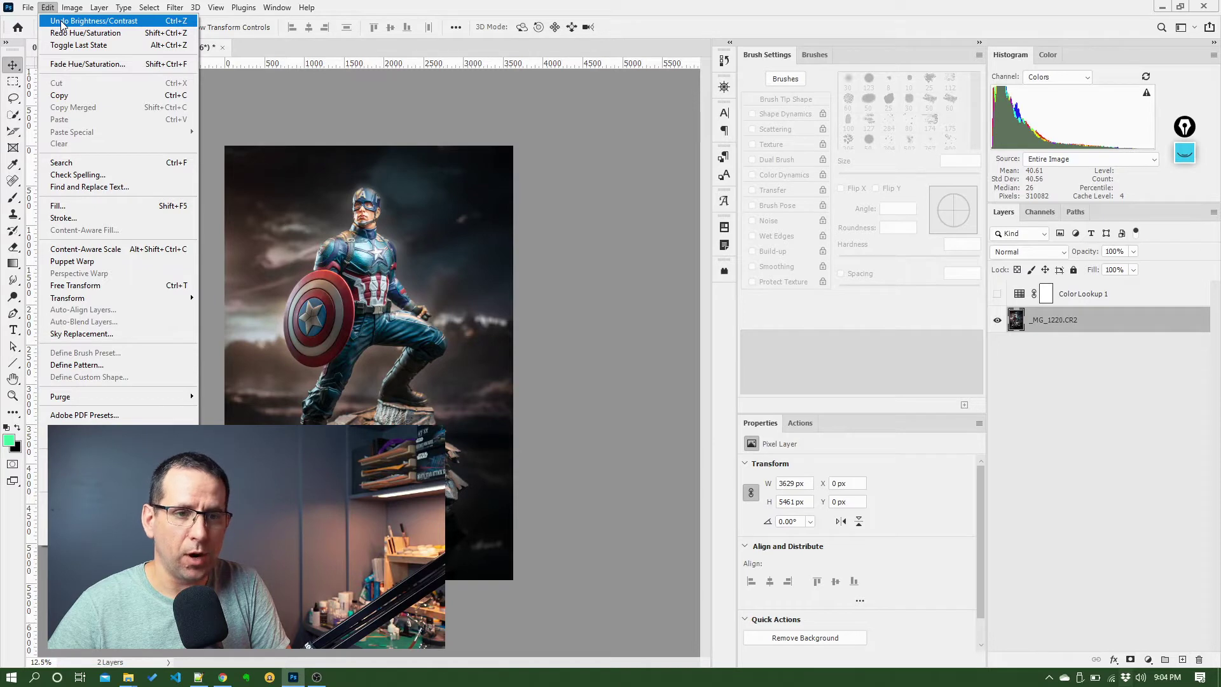
pyautogui.click(62, 22)
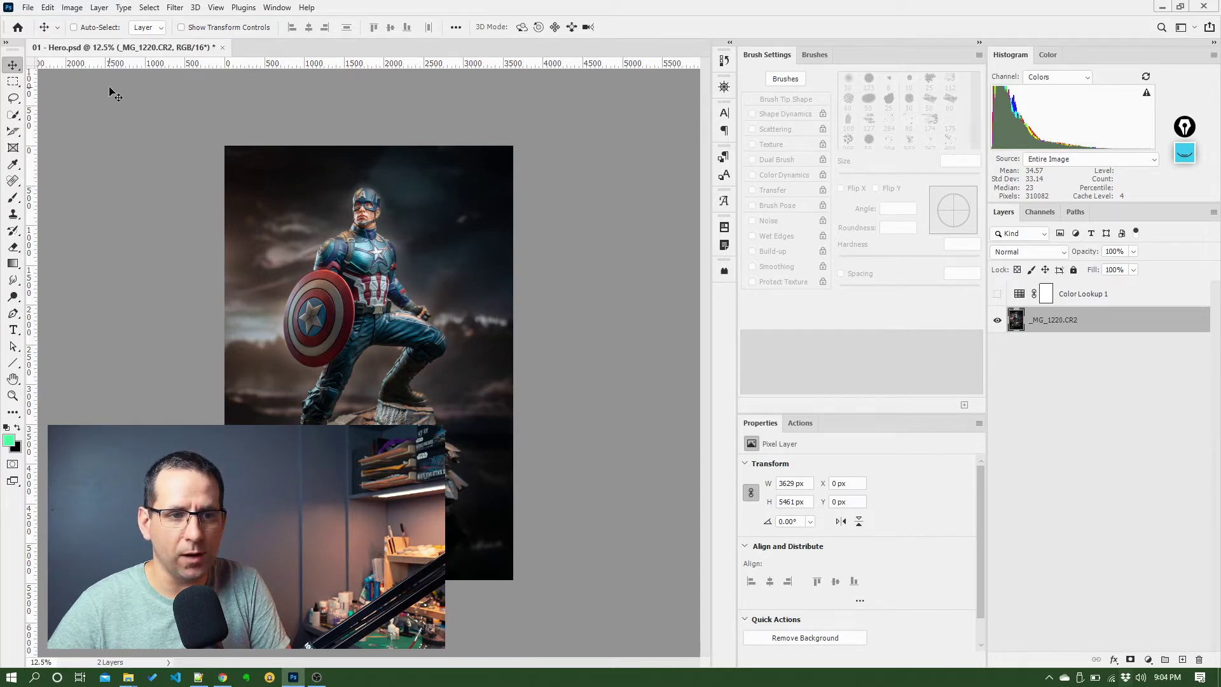
pyautogui.click(48, 7)
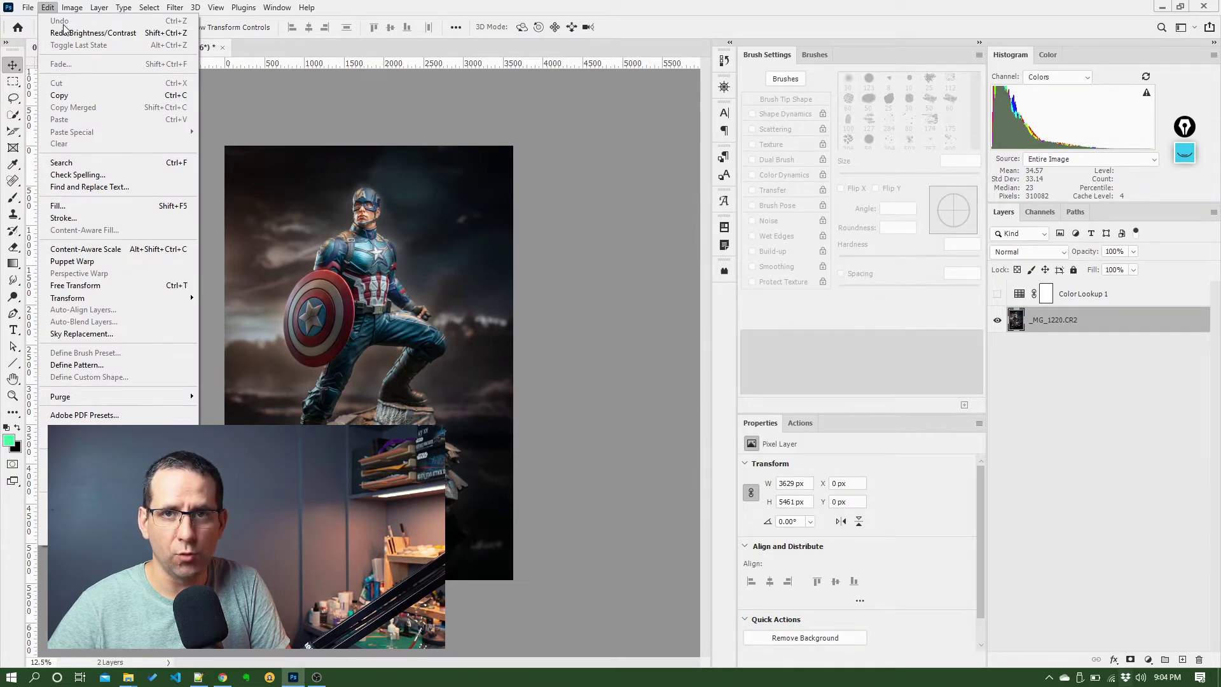
pyautogui.moveTo(30, 15)
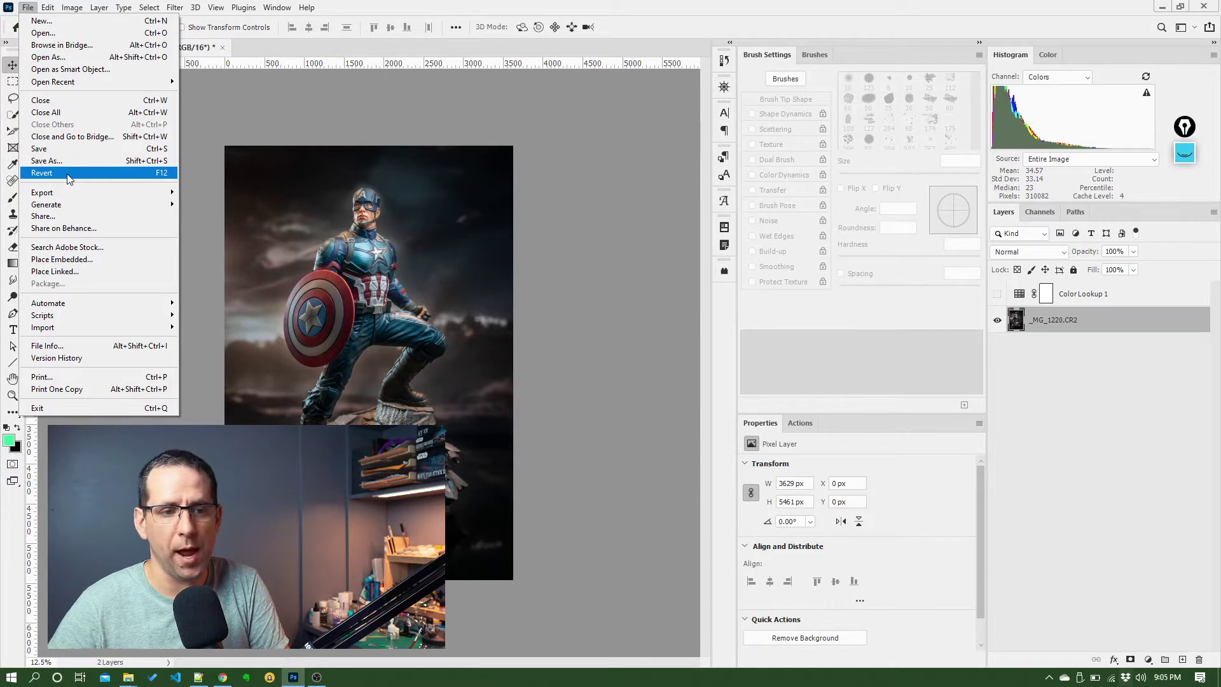
pyautogui.click(214, 135)
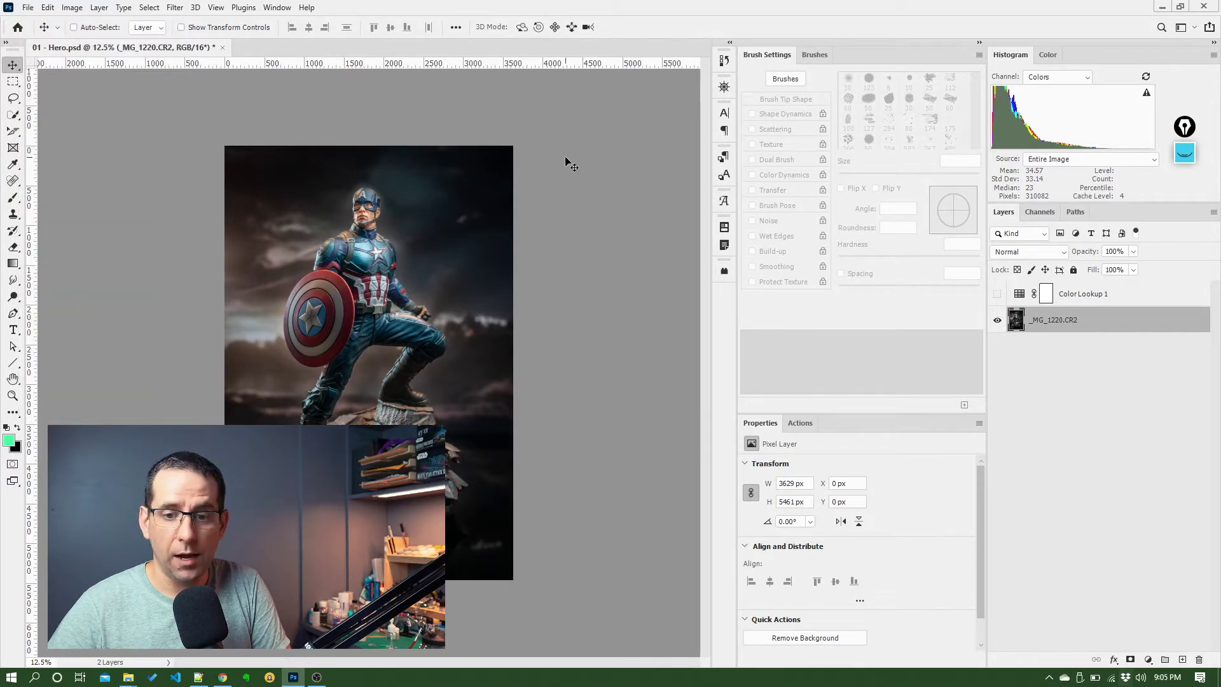
pyautogui.click(267, 11)
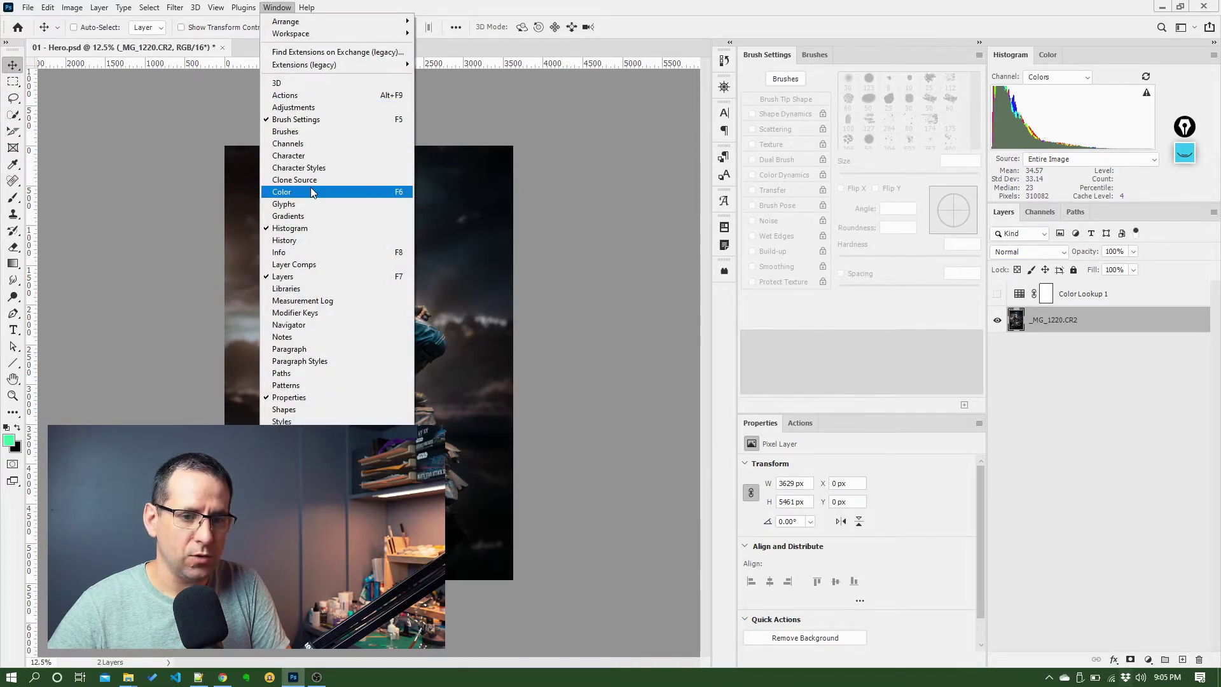
pyautogui.click(291, 244)
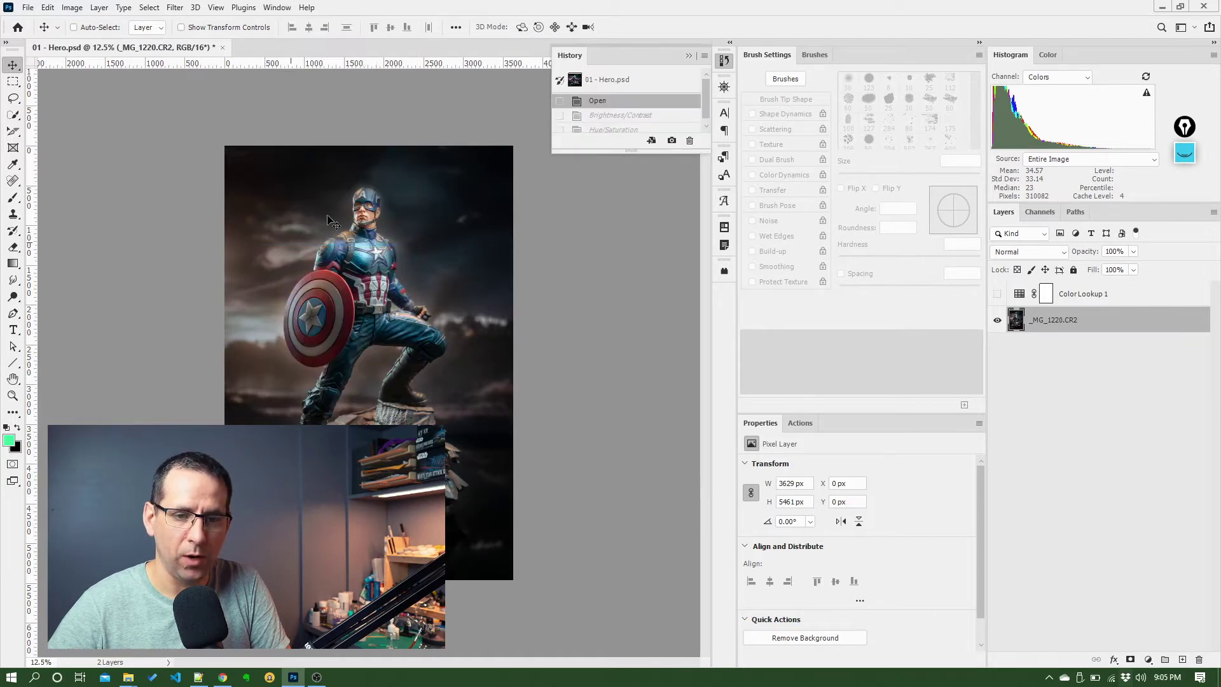
pyautogui.moveTo(642, 153); pyautogui.dragTo(630, 365)
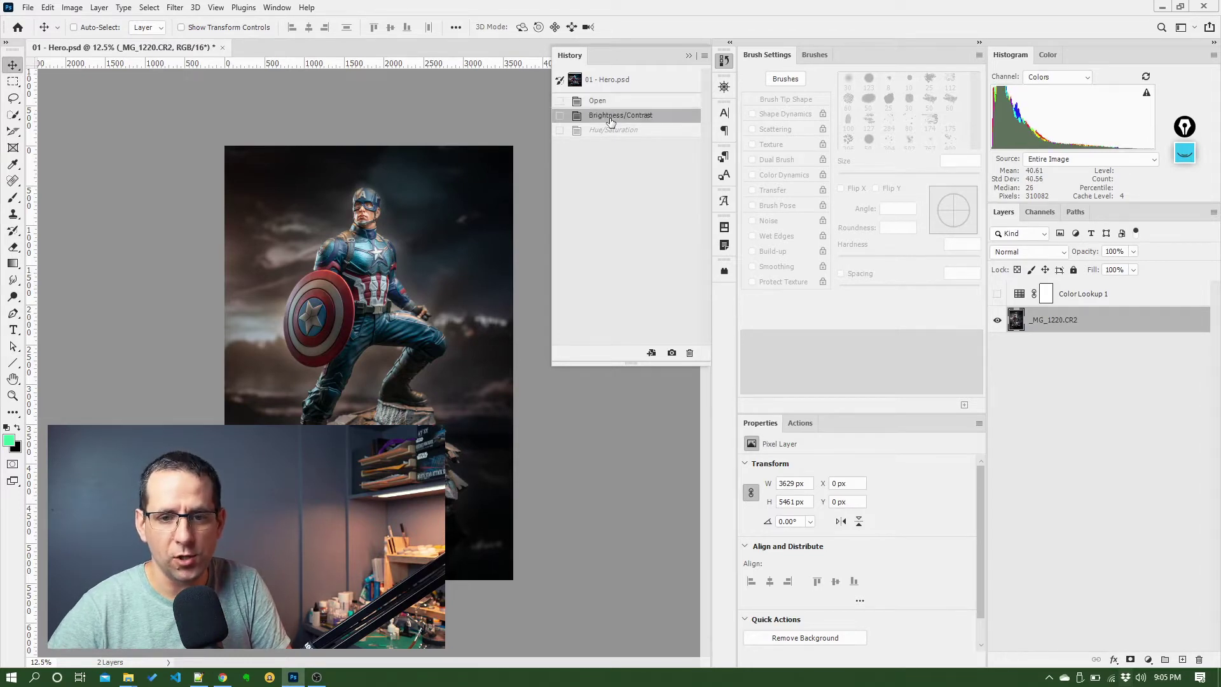
pyautogui.click(612, 131)
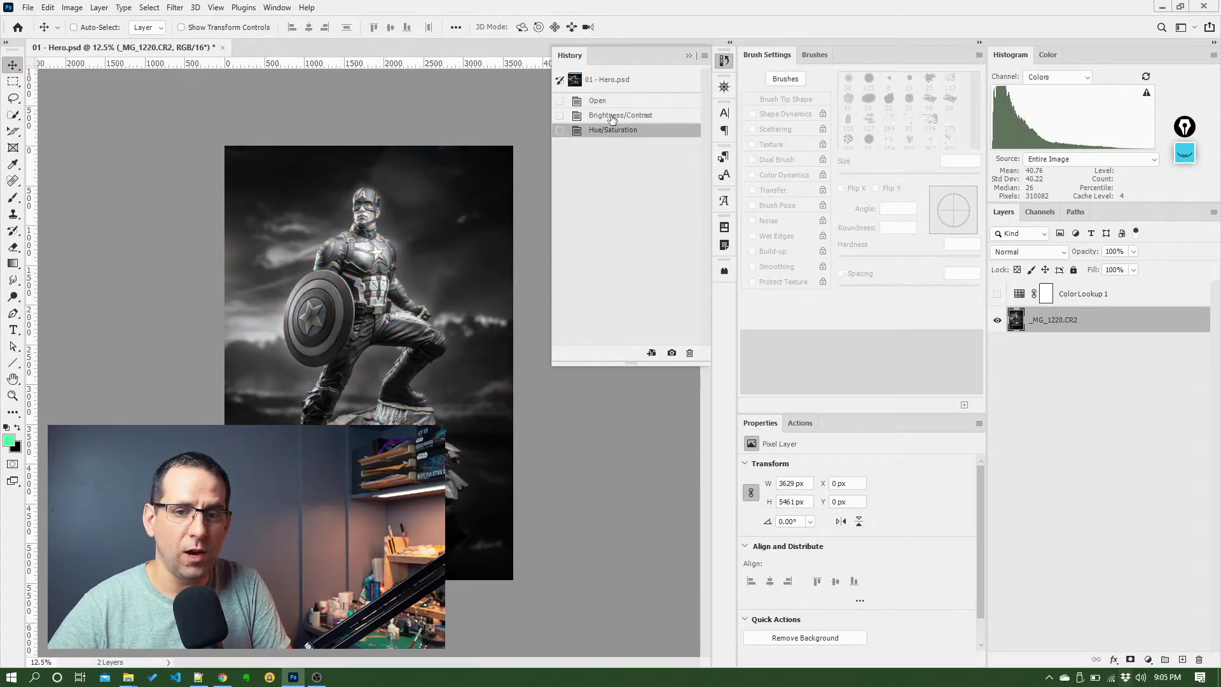
pyautogui.click(613, 115)
pyautogui.click(611, 101)
pyautogui.click(611, 115)
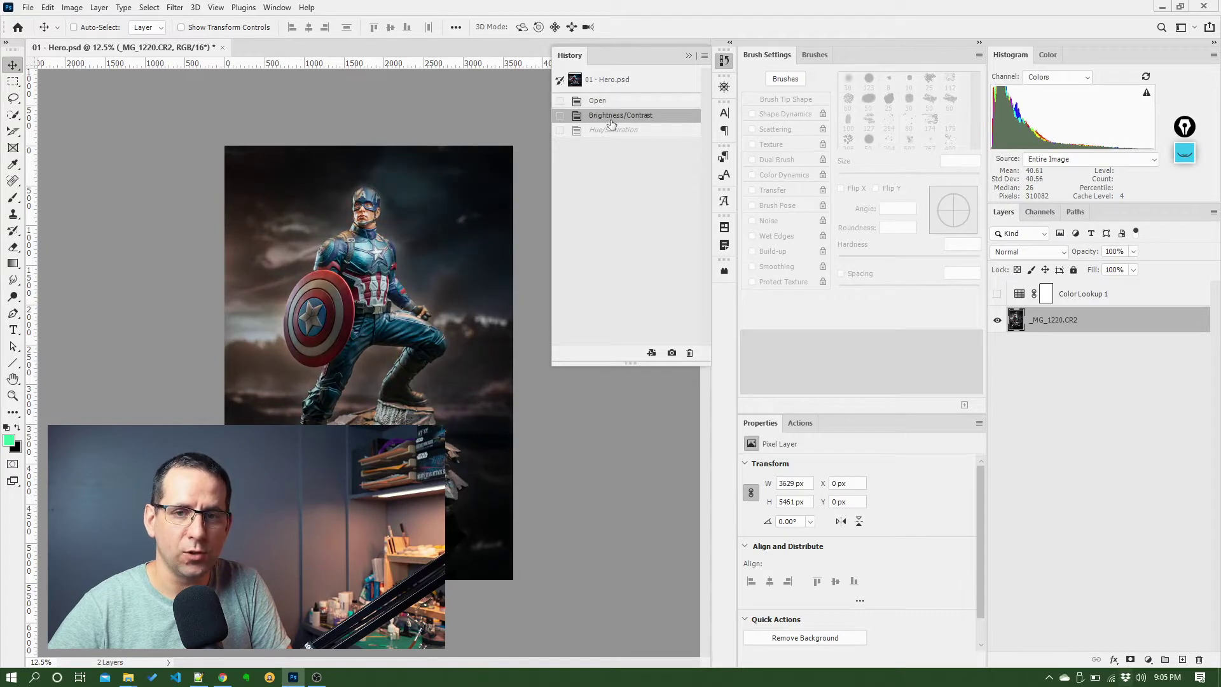
pyautogui.click(613, 131)
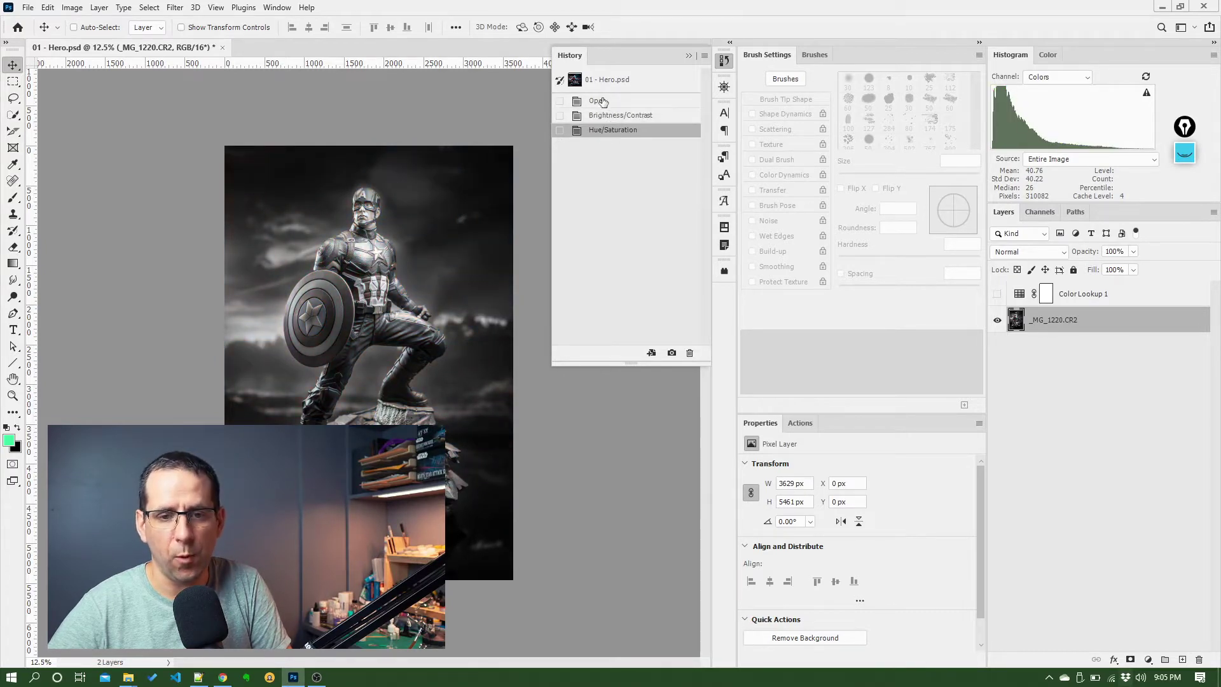
pyautogui.click(687, 57)
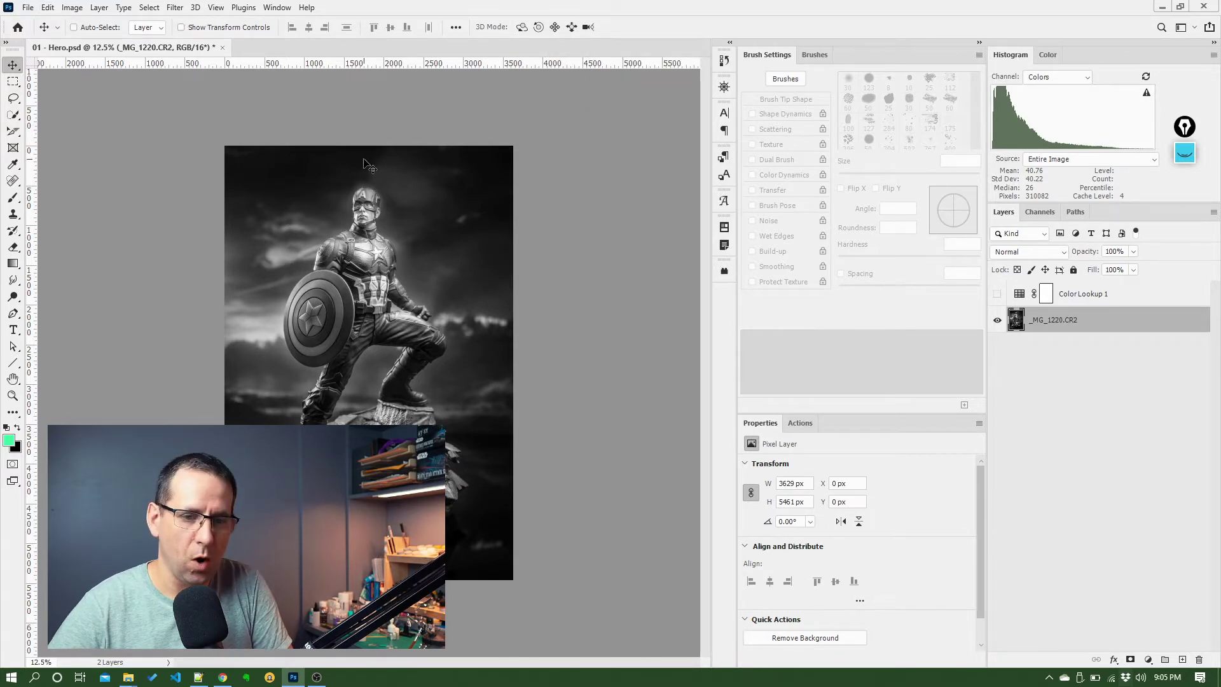
pyautogui.click(723, 66)
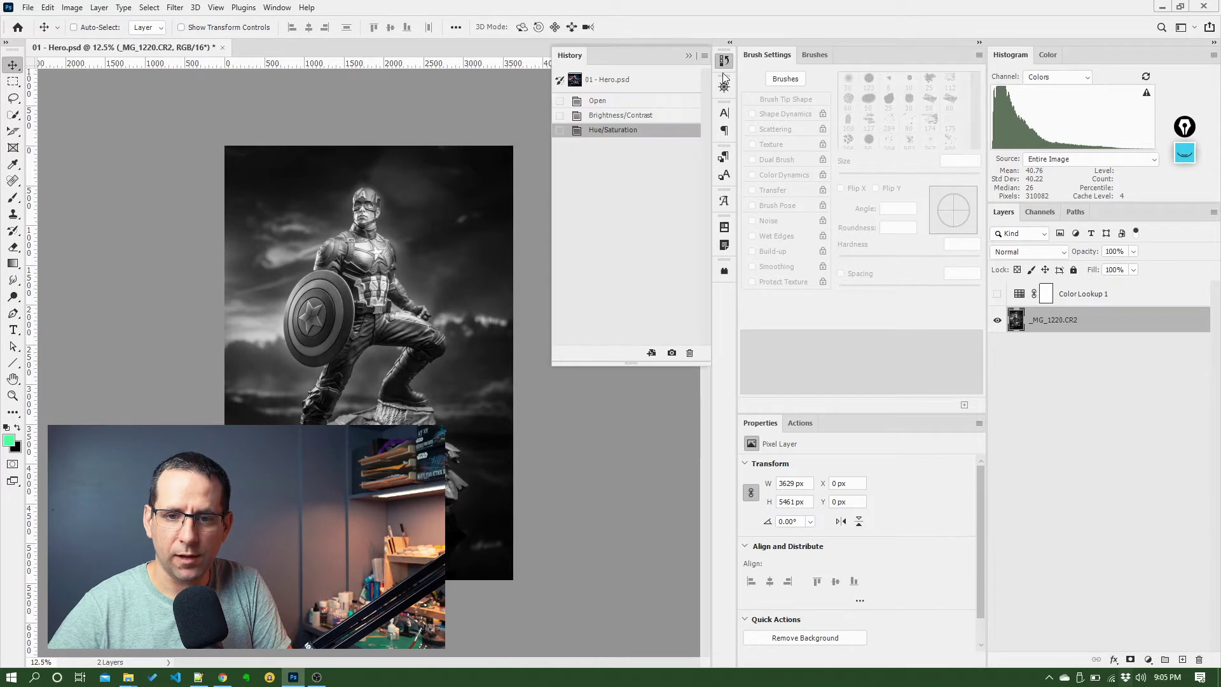
pyautogui.click(603, 101)
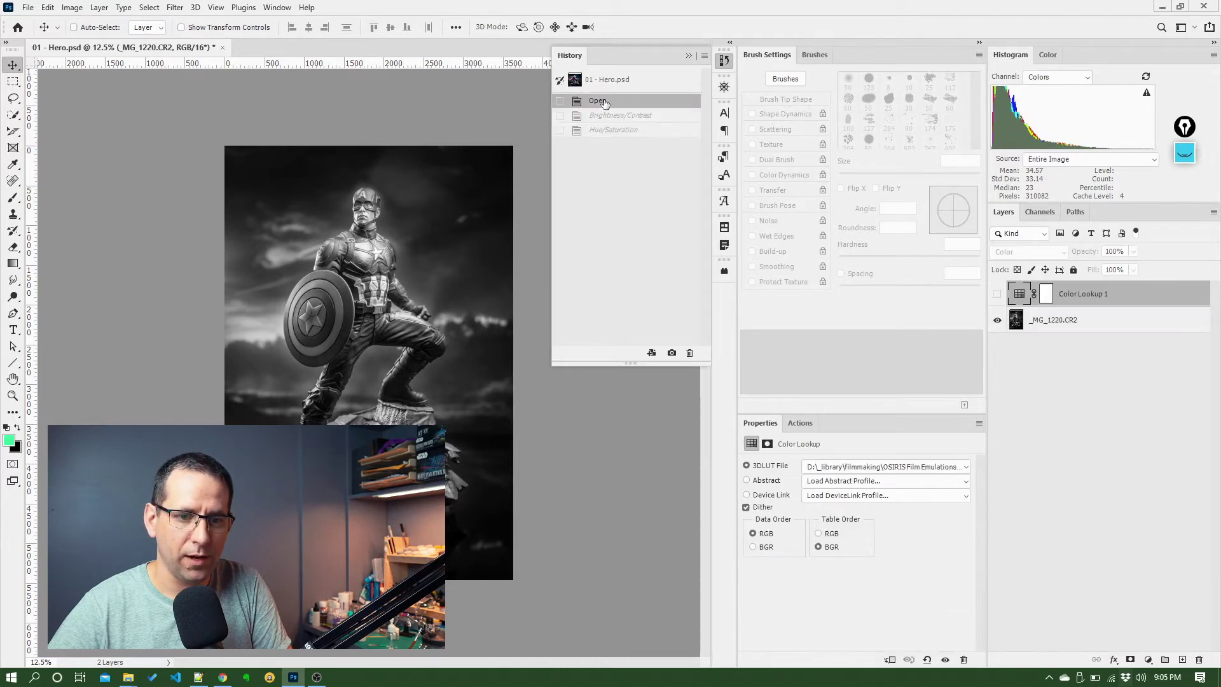
pyautogui.click(689, 56)
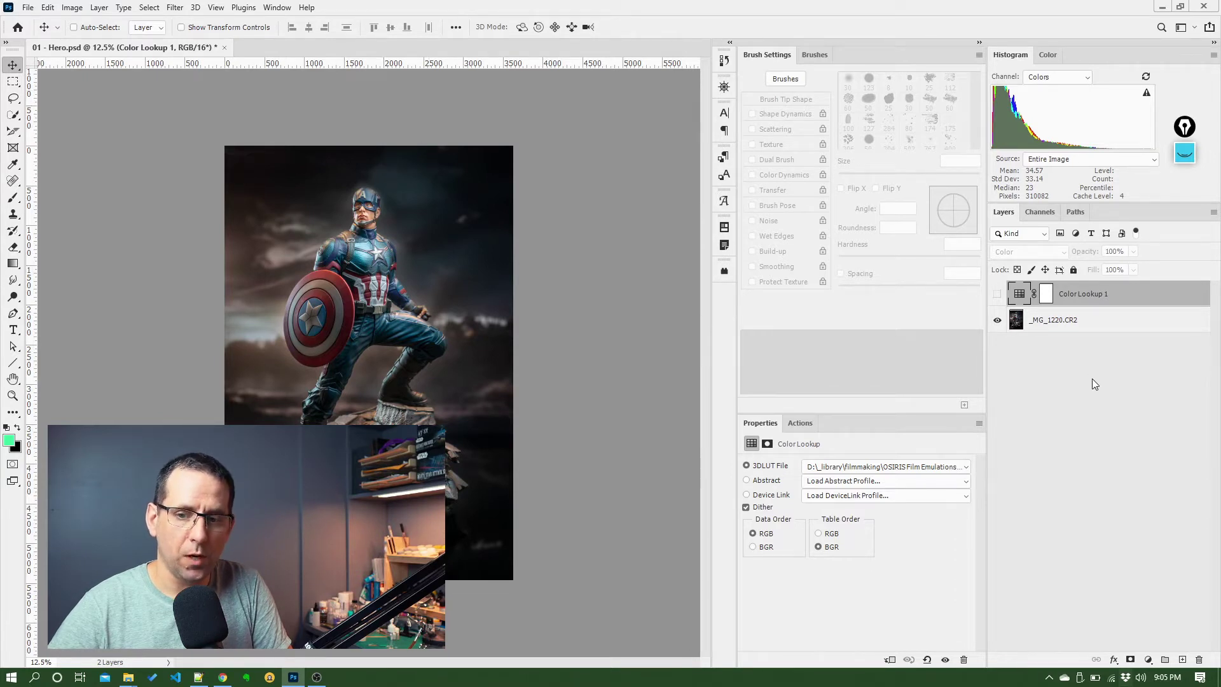
pyautogui.click(1086, 394)
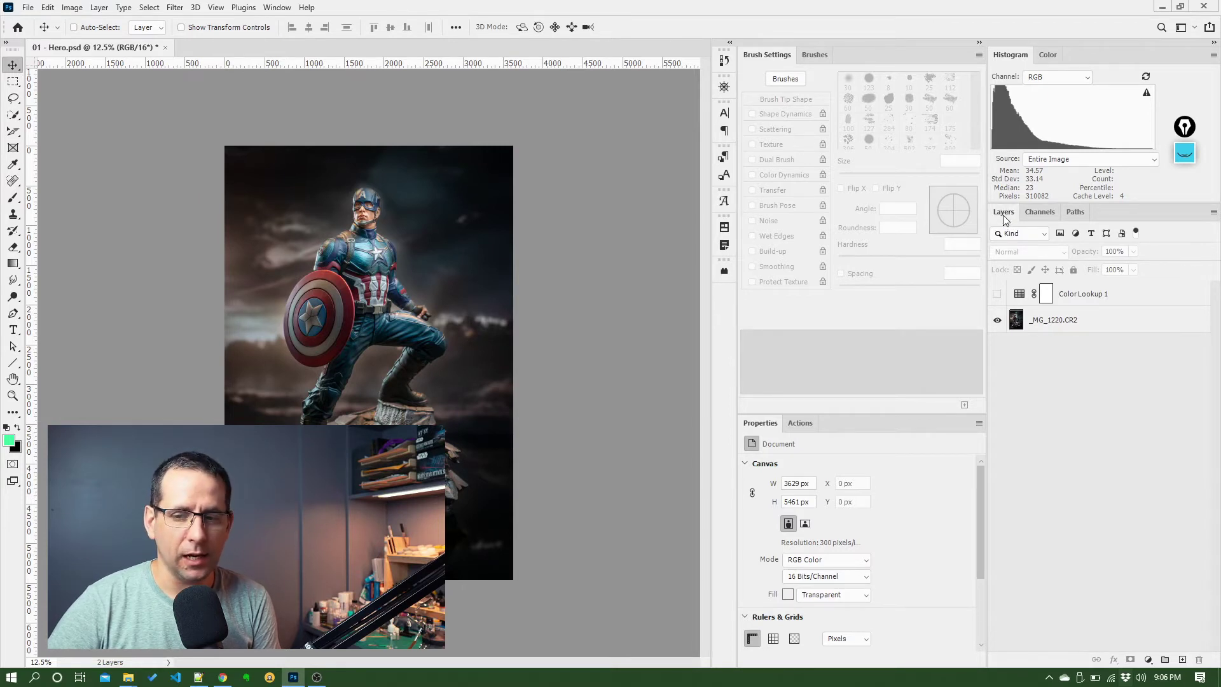
pyautogui.click(1059, 319)
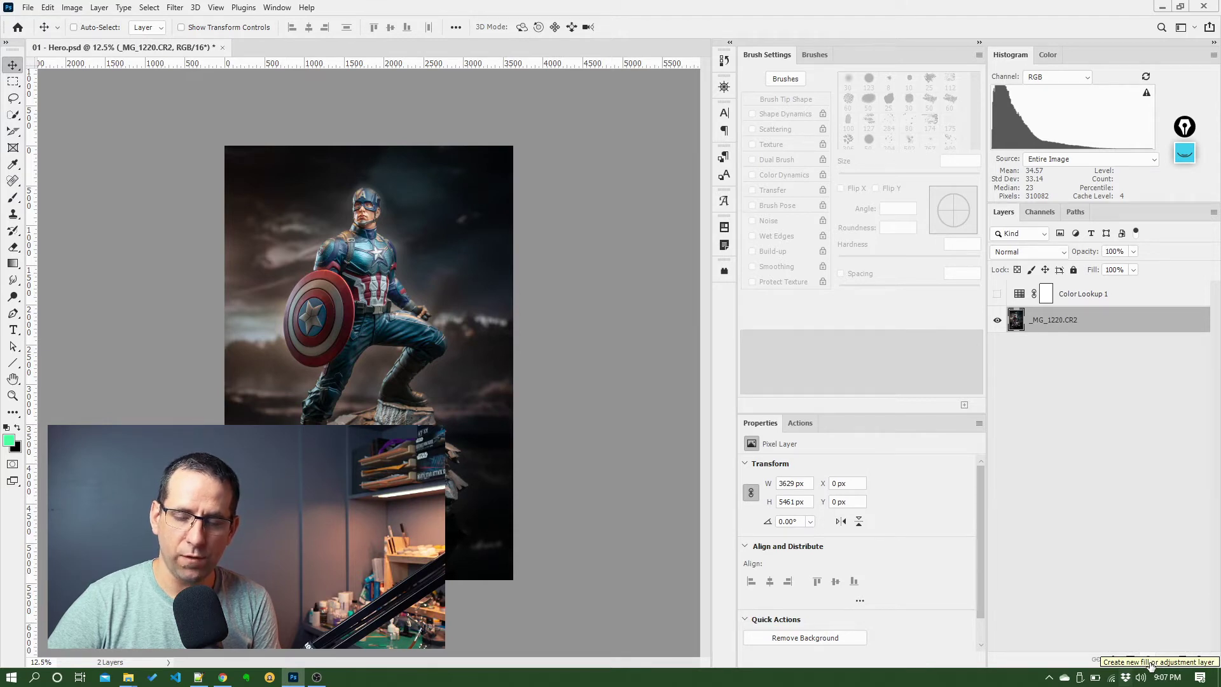
# Add a Brightness/Contrast 1 adjustment layer above _MG_1220.CR2 with brightness 36 and contrast 8.
pyautogui.click(1150, 662)
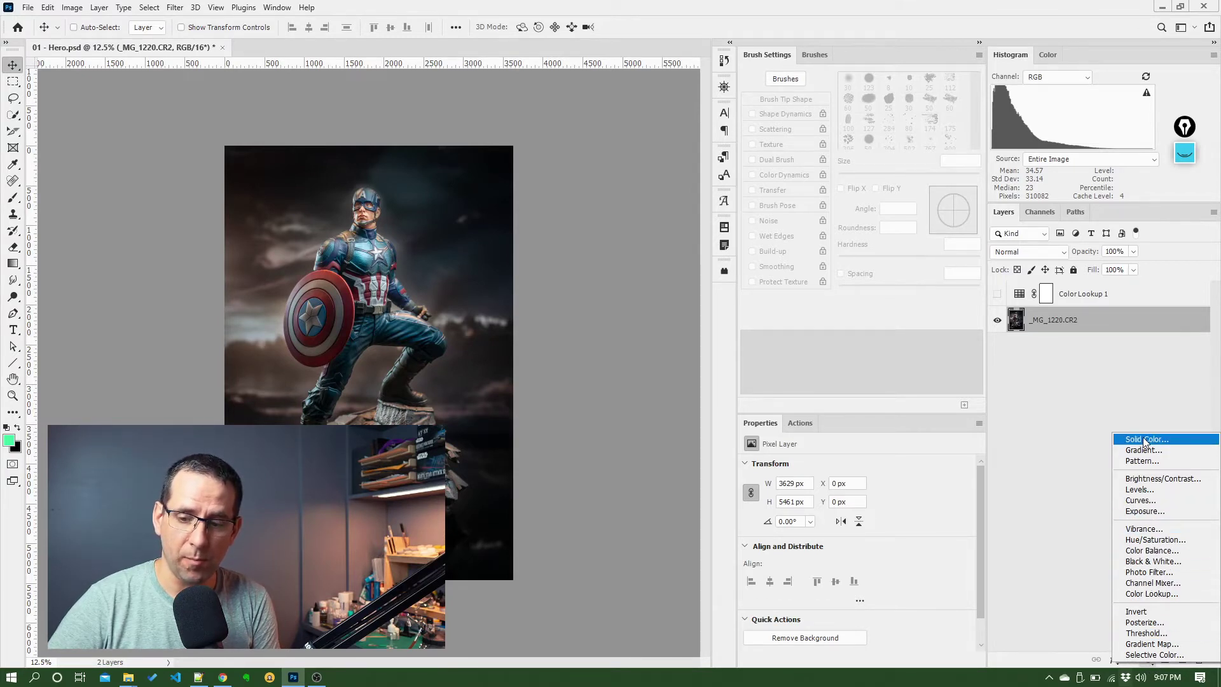
pyautogui.click(1148, 480)
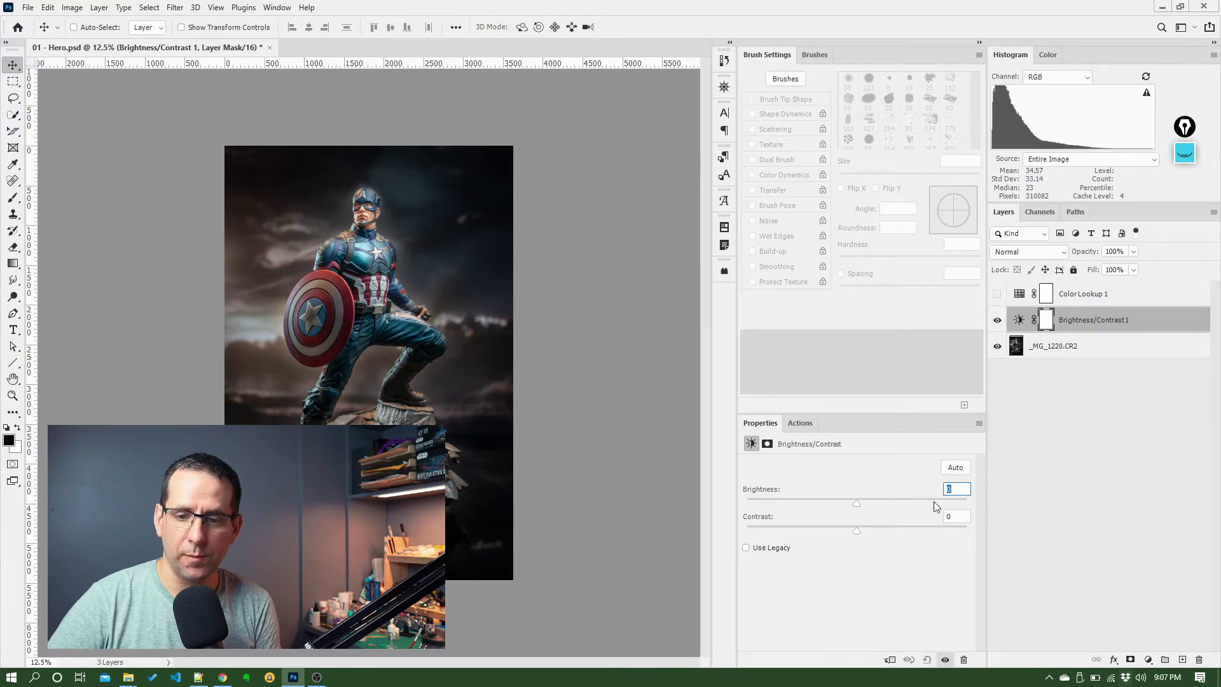
pyautogui.click(1056, 351)
pyautogui.click(1073, 328)
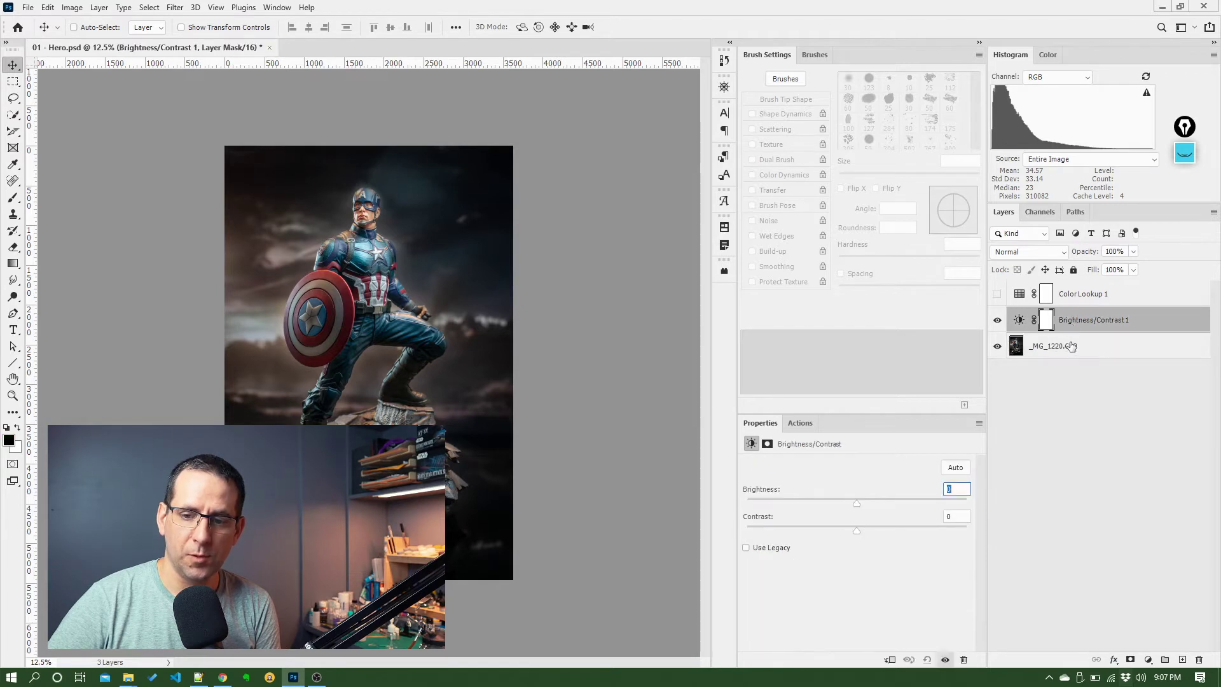
pyautogui.click(1072, 346)
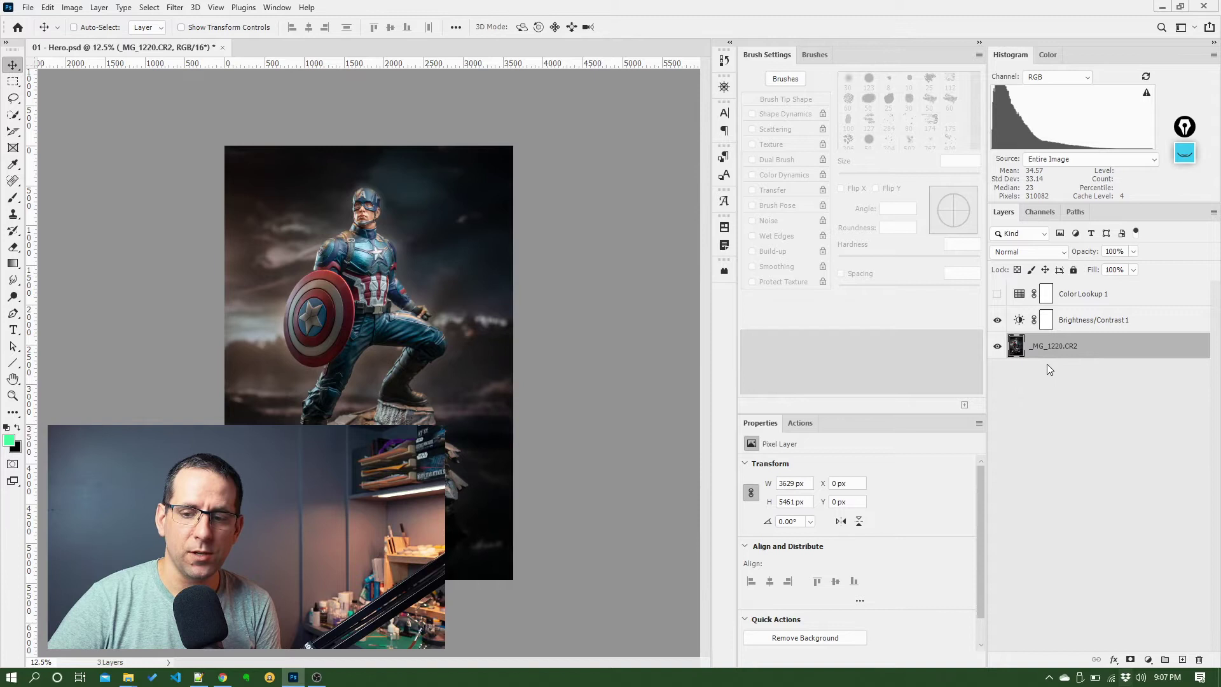
pyautogui.click(1093, 323)
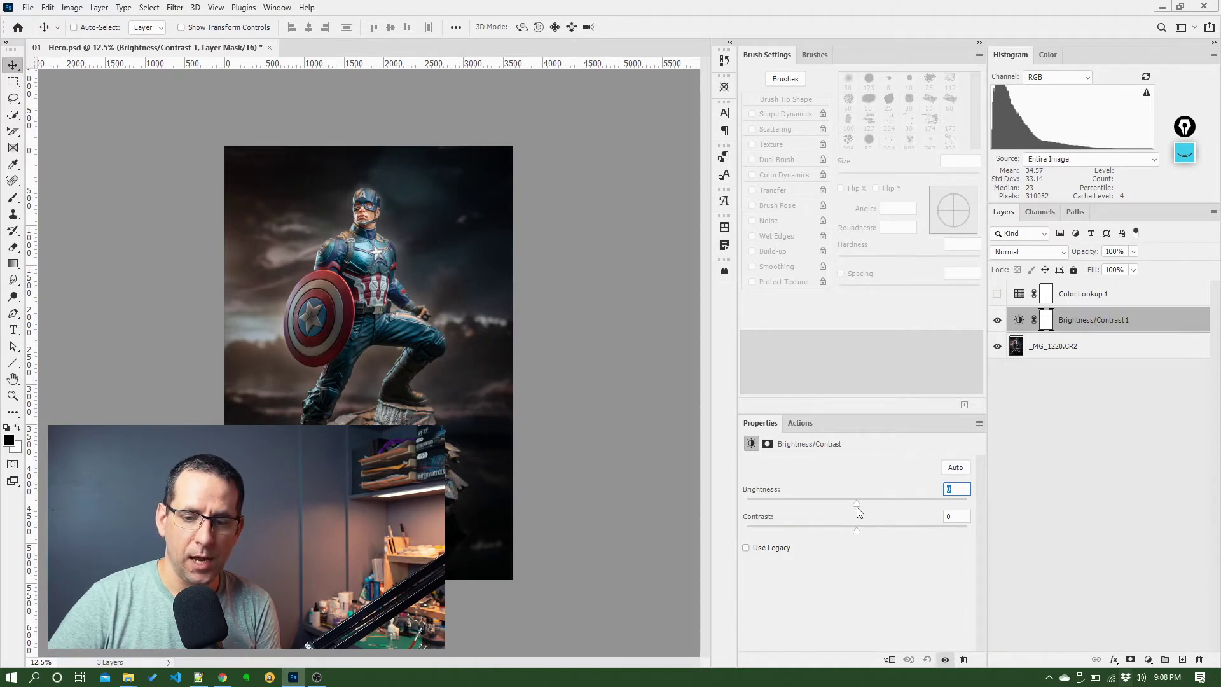
pyautogui.moveTo(858, 507); pyautogui.dragTo(866, 532)
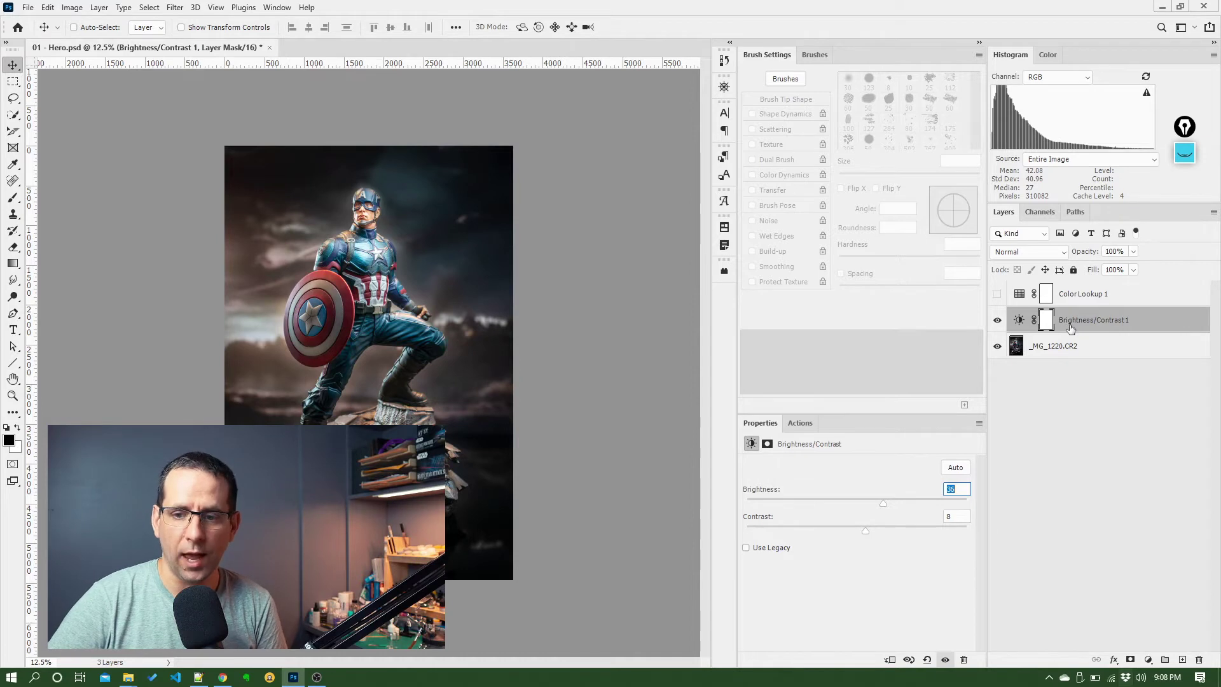
pyautogui.click(1076, 346)
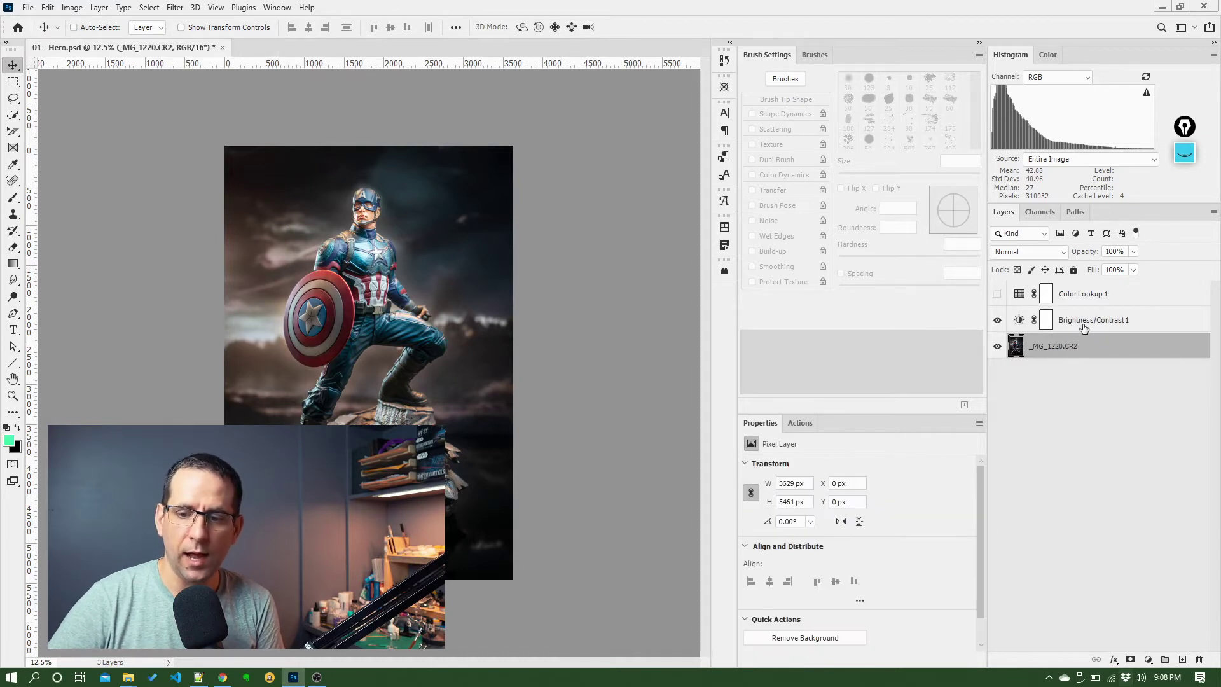
pyautogui.click(1084, 322)
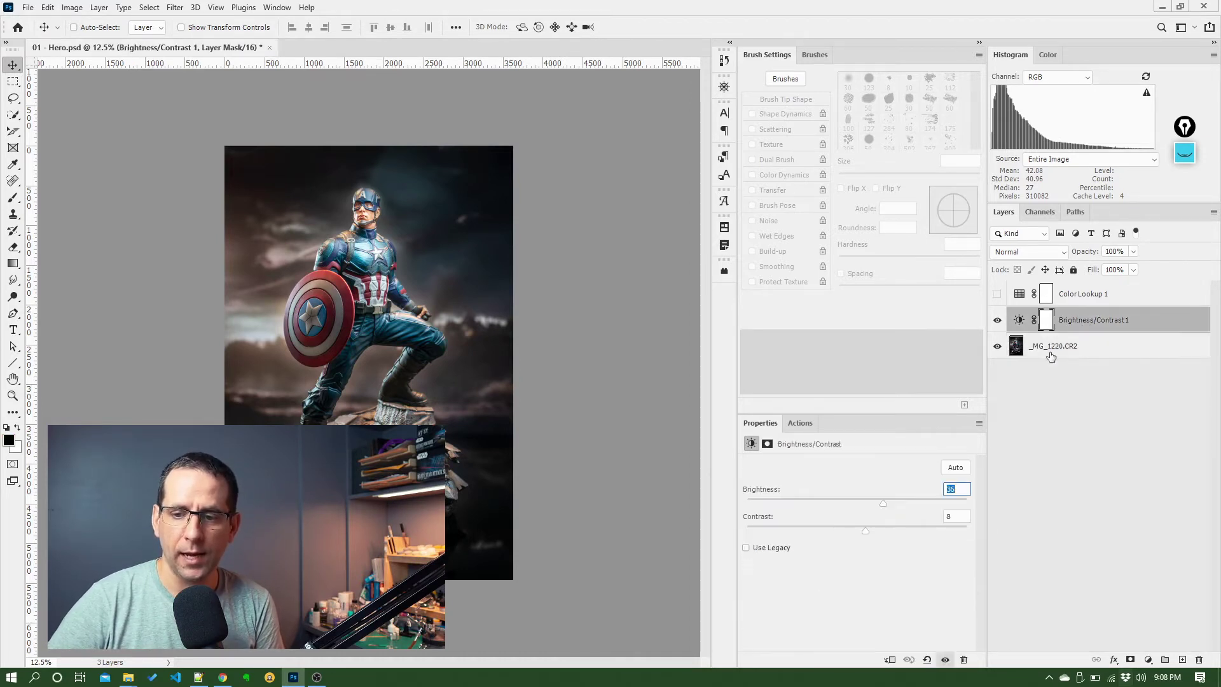
# Add a Hue/Saturation 1 adjustment layer above Brightness/Contrast 1 with saturation at -100.
pyautogui.click(1148, 662)
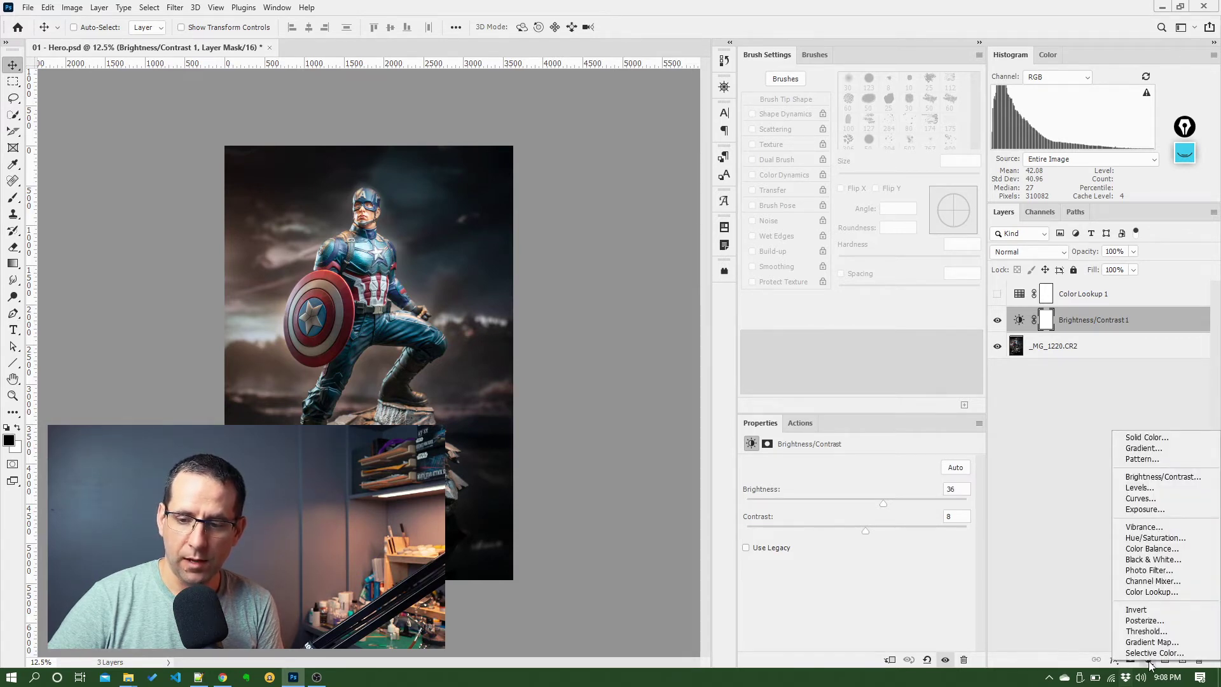
pyautogui.click(1154, 539)
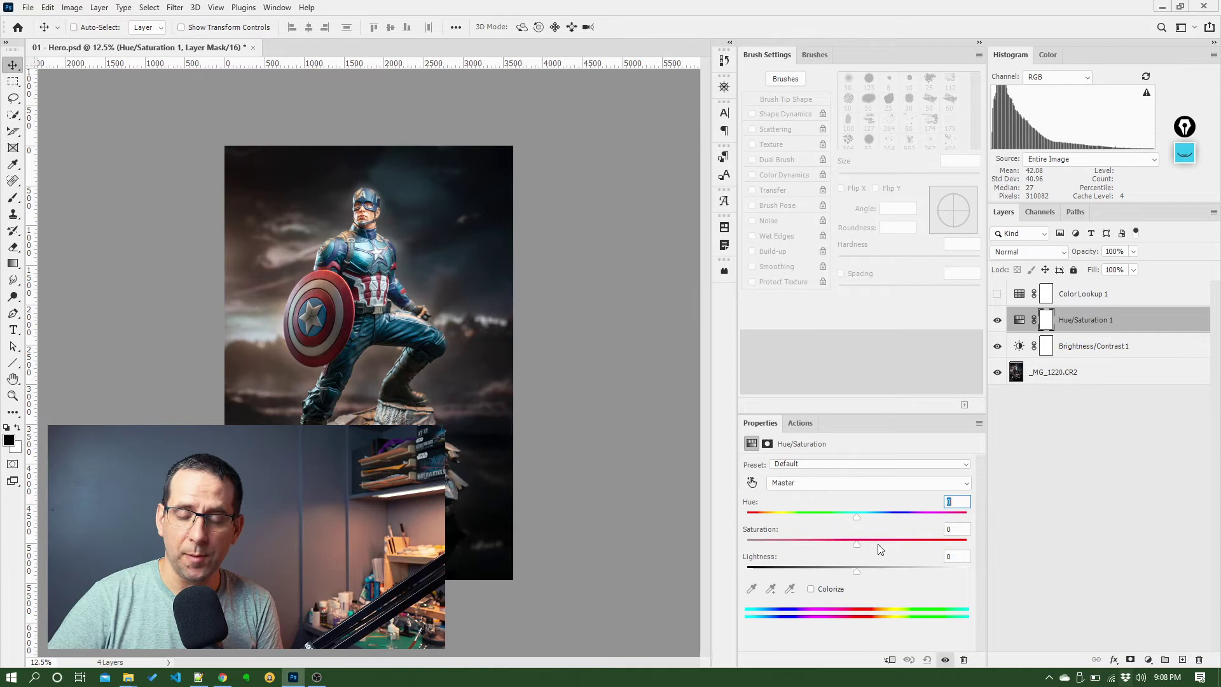
pyautogui.moveTo(857, 545); pyautogui.dragTo(739, 544)
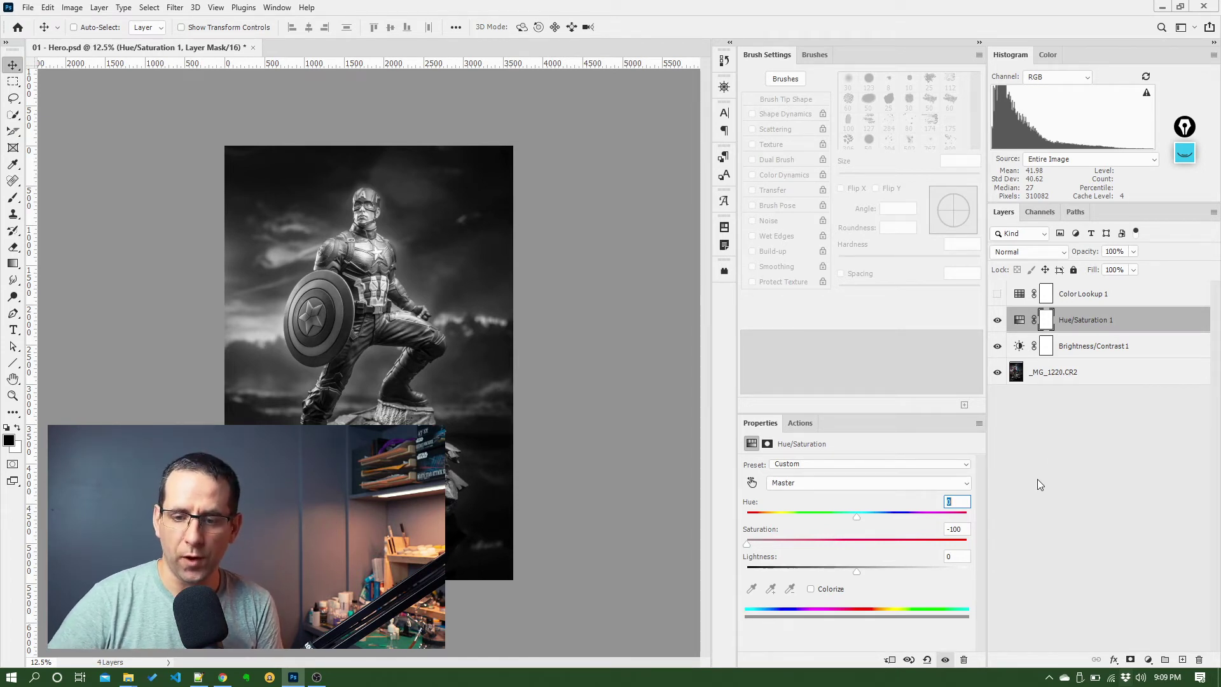
# Raise the brightness on Brightness/Contrast 1 to 80.
pyautogui.click(1087, 343)
pyautogui.click(1093, 327)
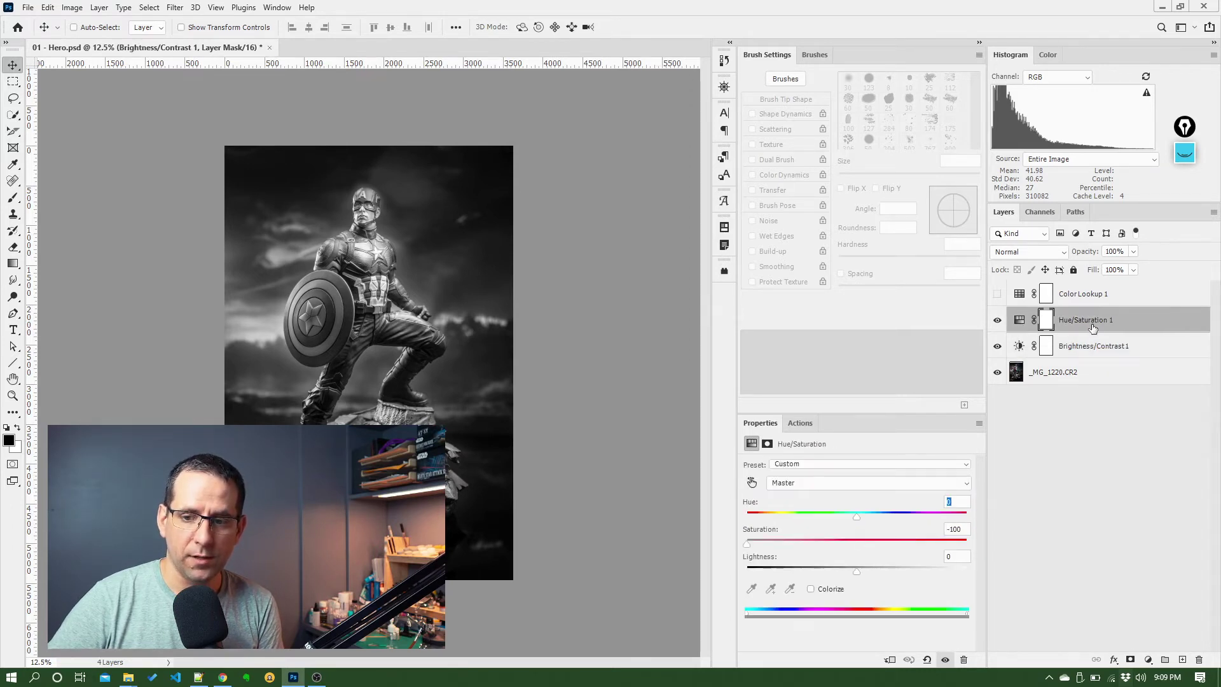
pyautogui.click(1092, 350)
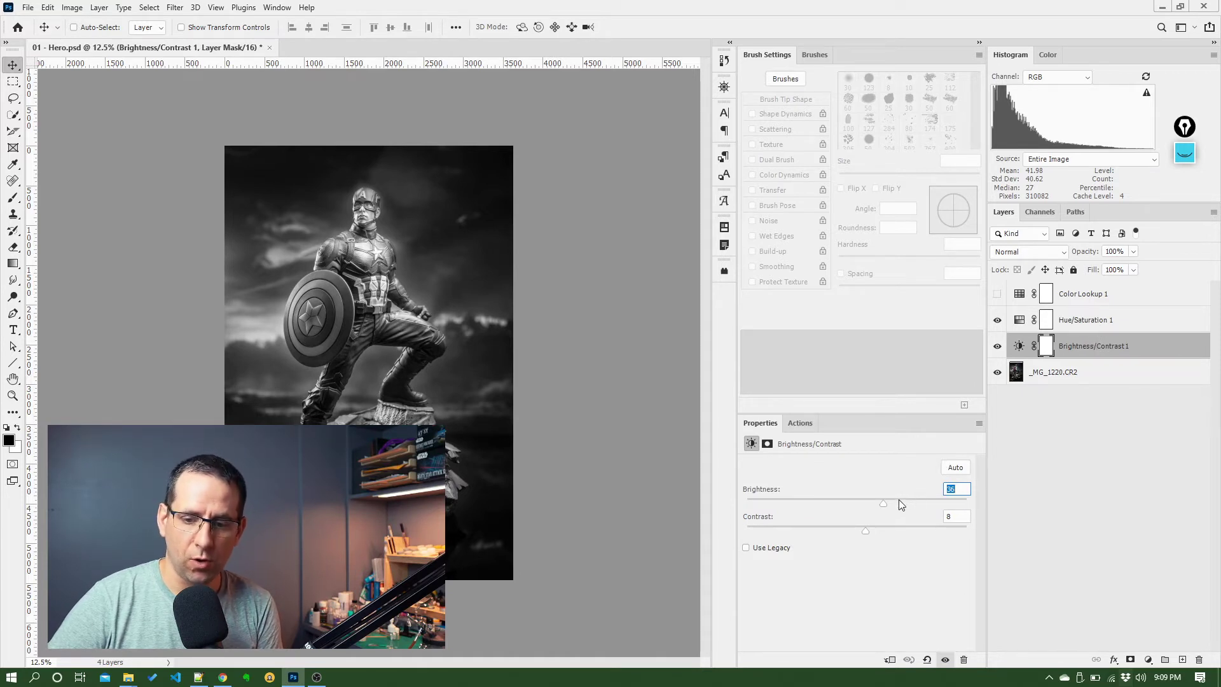
pyautogui.moveTo(898, 499); pyautogui.dragTo(914, 500)
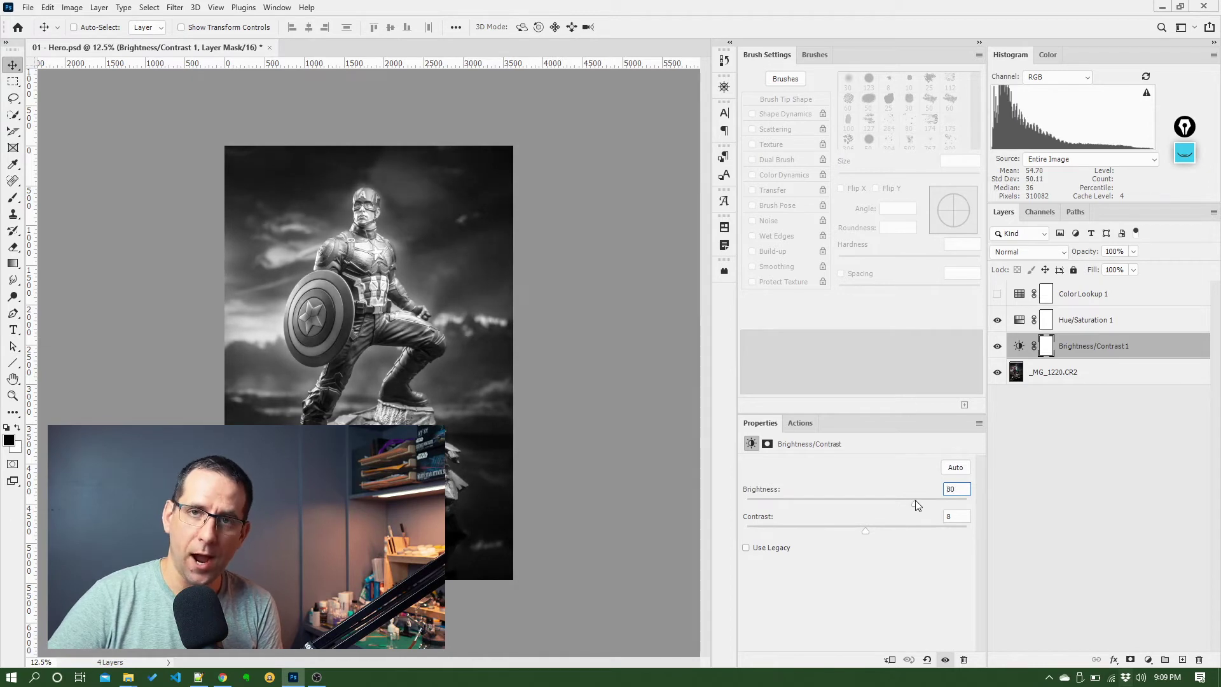
# Bring the Hue/Saturation 1 saturation back to -74 for a muted colour look.
pyautogui.click(1076, 320)
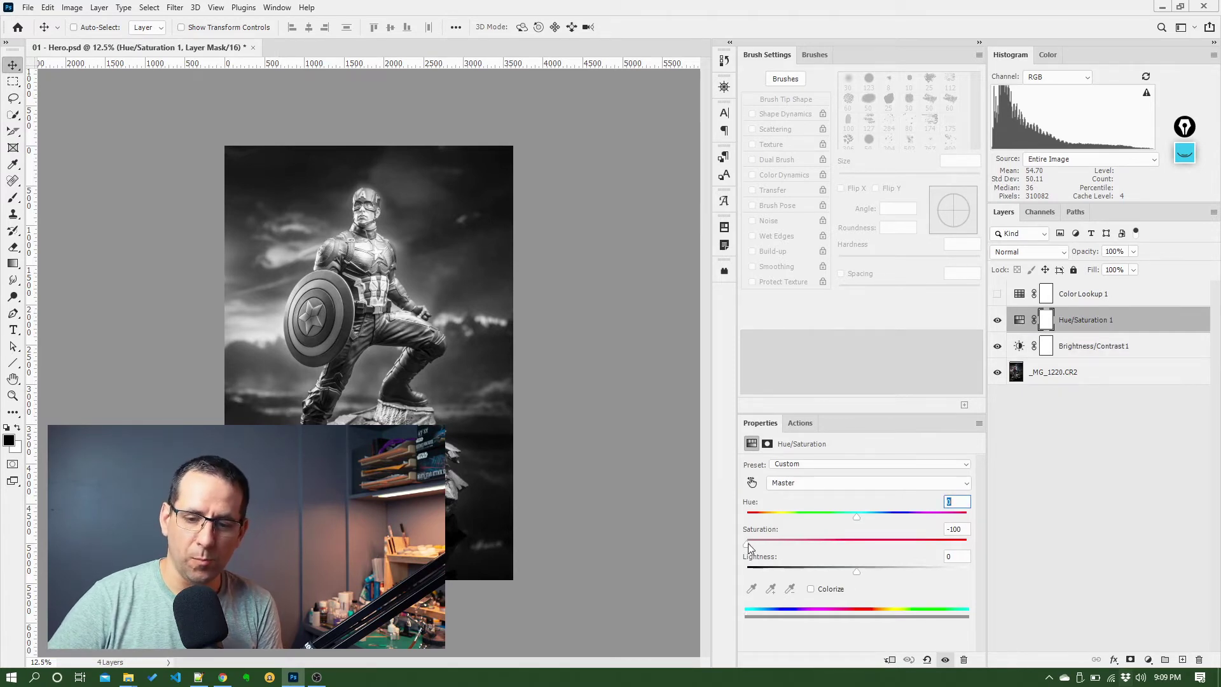
pyautogui.moveTo(747, 543); pyautogui.dragTo(773, 544)
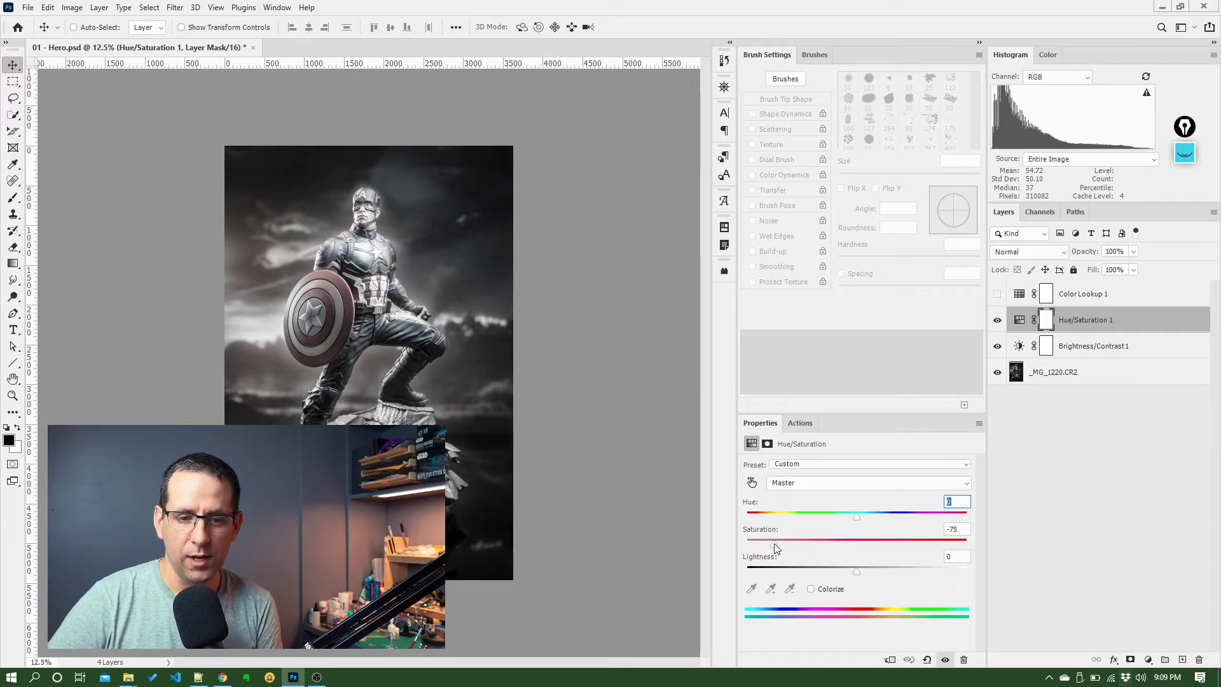
pyautogui.moveTo(774, 545); pyautogui.dragTo(776, 545)
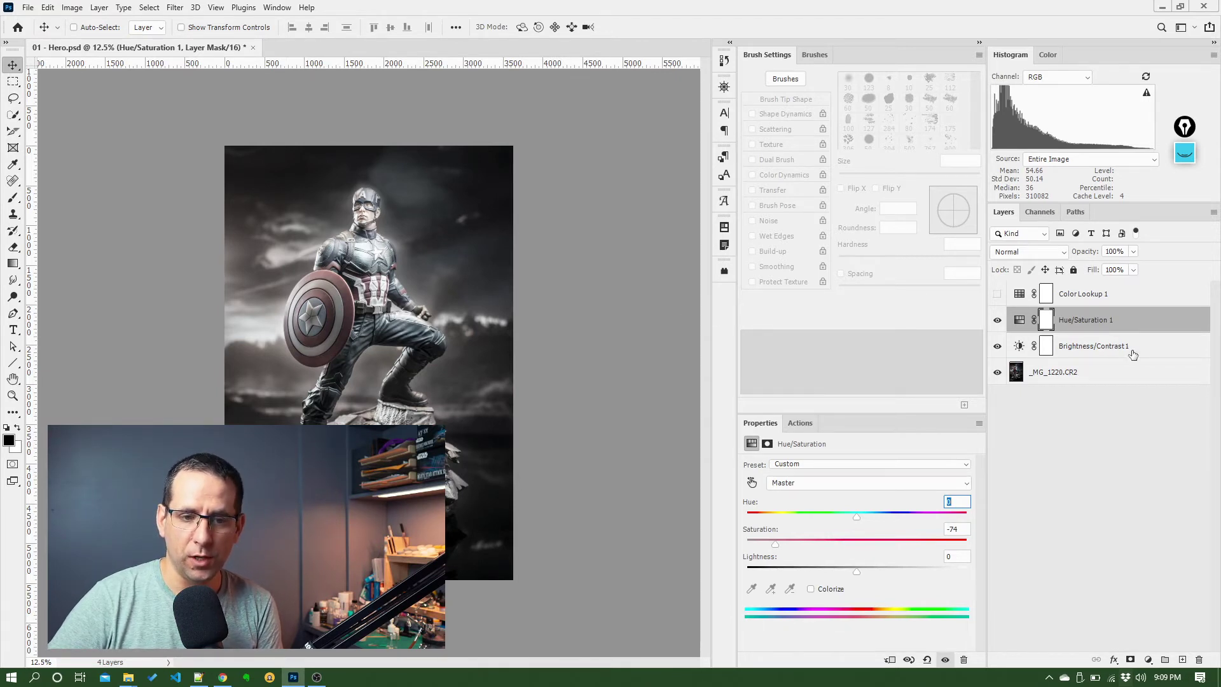
pyautogui.click(1115, 376)
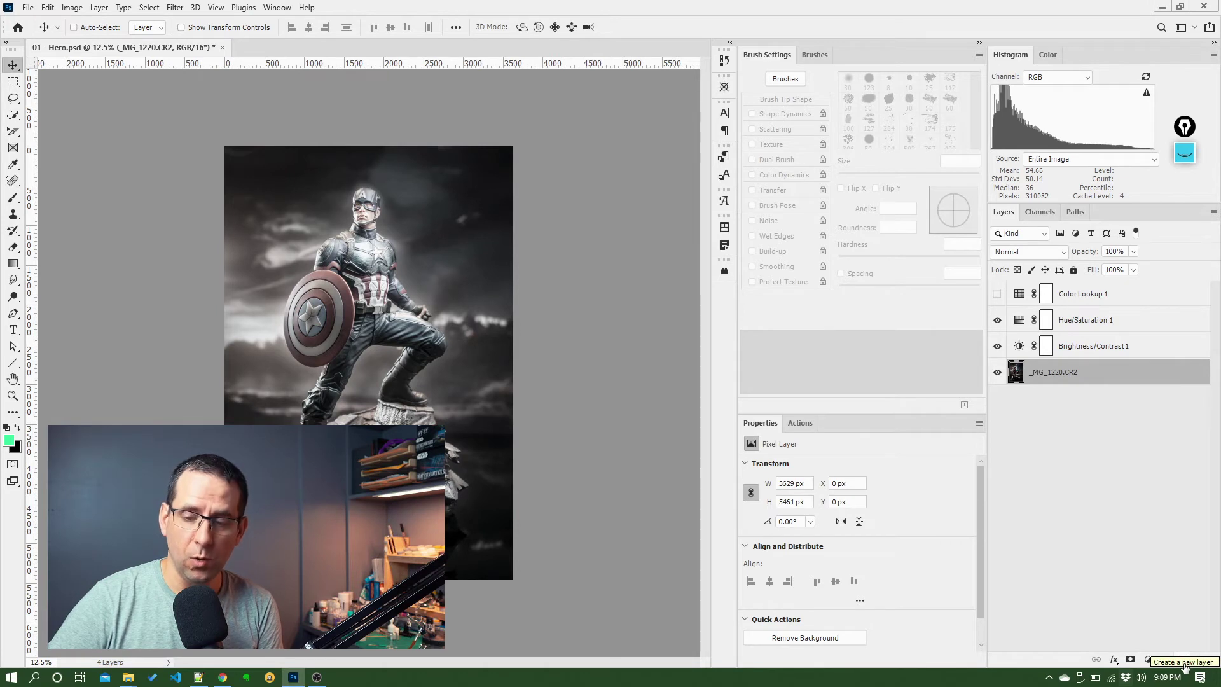
# Add Layer 1 above the photo and paint a soft pale-green stroke from the statue's feet past his shoulder.
pyautogui.click(1182, 661)
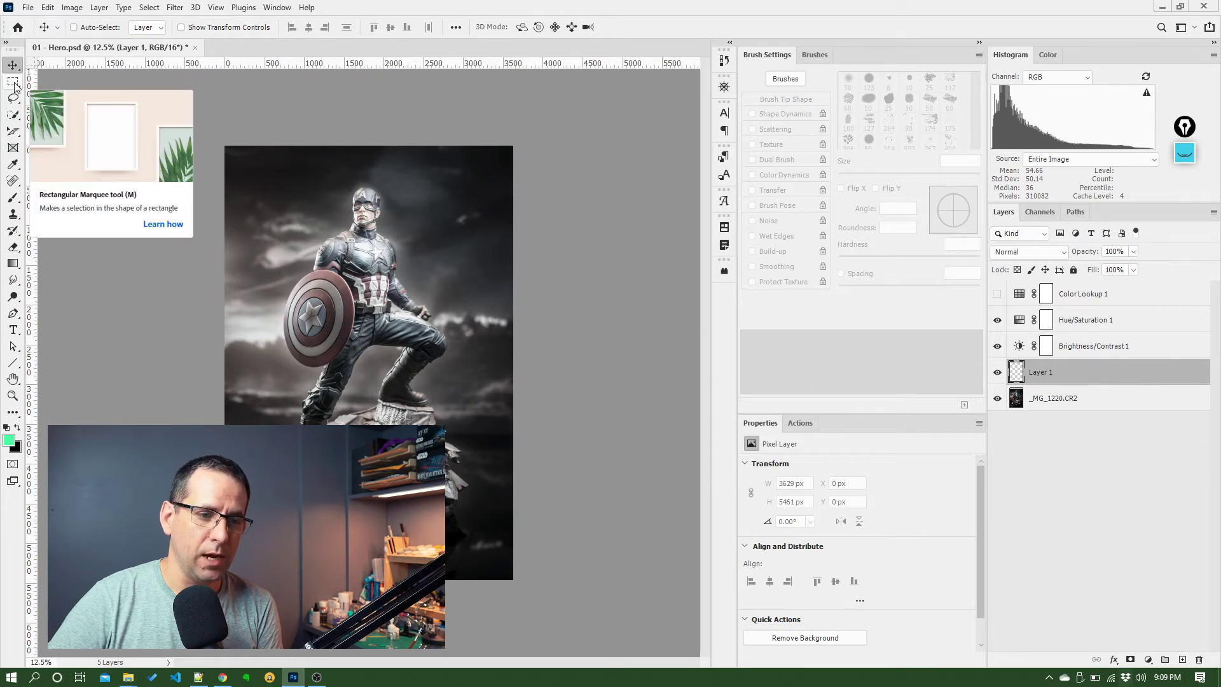
pyautogui.click(12, 199)
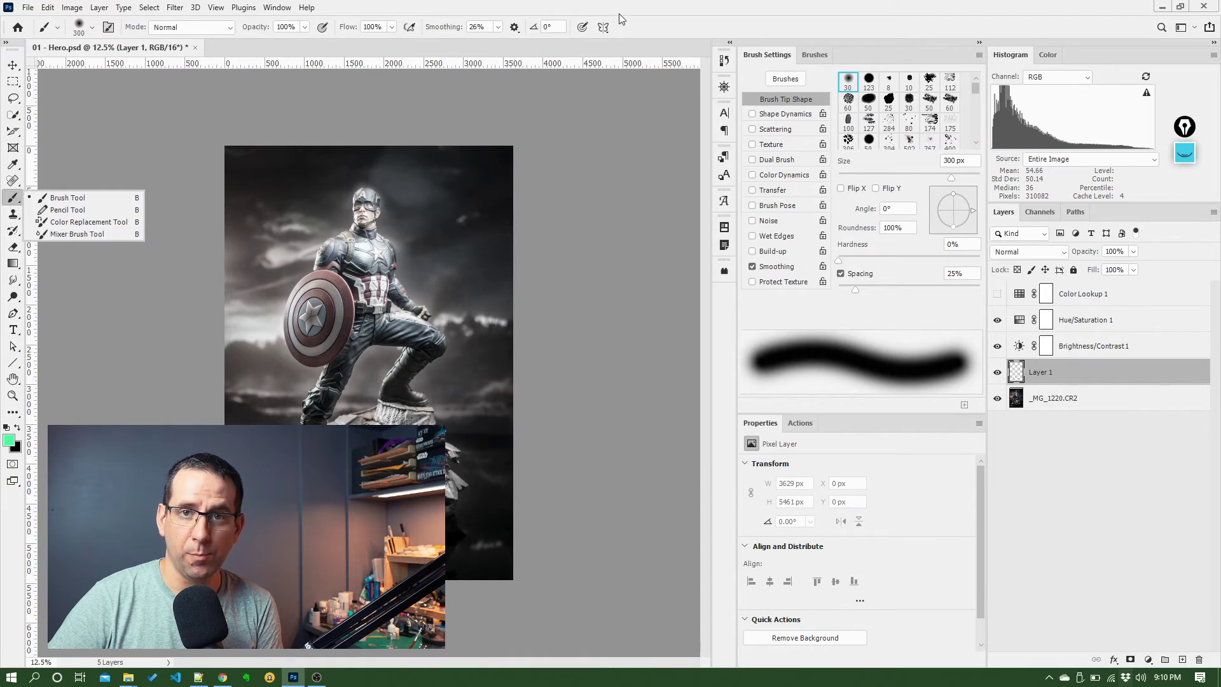
pyautogui.click(99, 409)
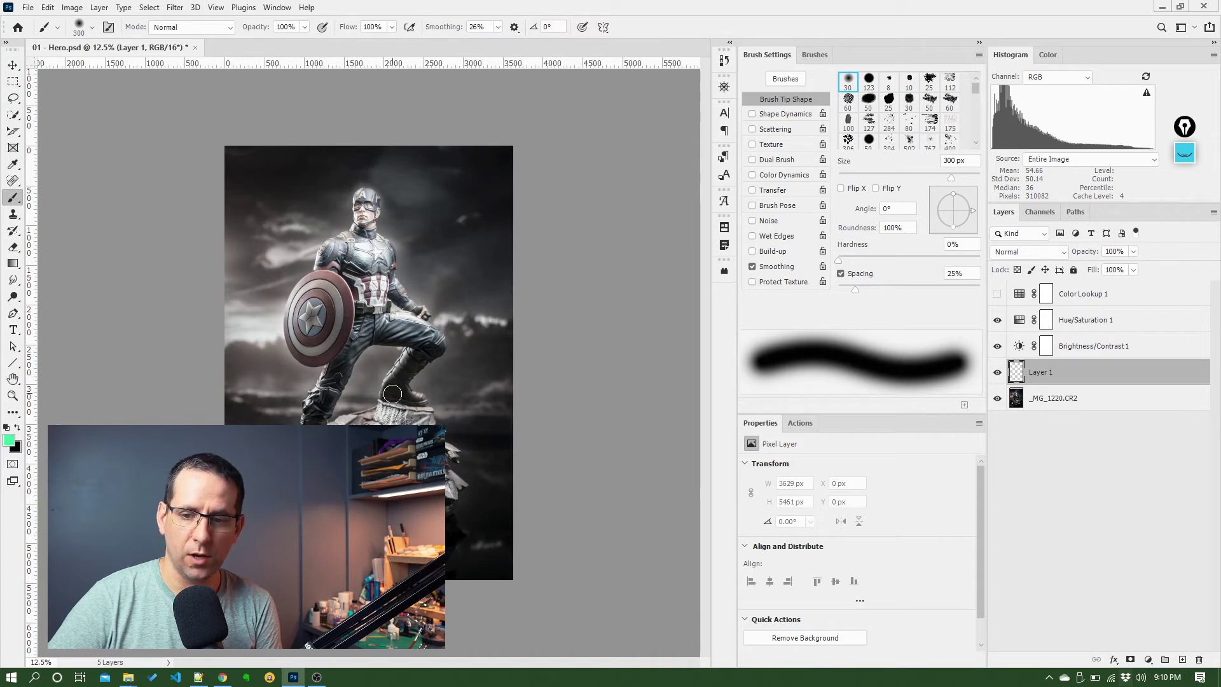
pyautogui.click(267, 416)
pyautogui.moveTo(328, 389)
pyautogui.mouseDown()
pyautogui.moveTo(445, 372)
pyautogui.moveTo(426, 309)
pyautogui.moveTo(457, 275)
pyautogui.moveTo(458, 215)
pyautogui.mouseUp()
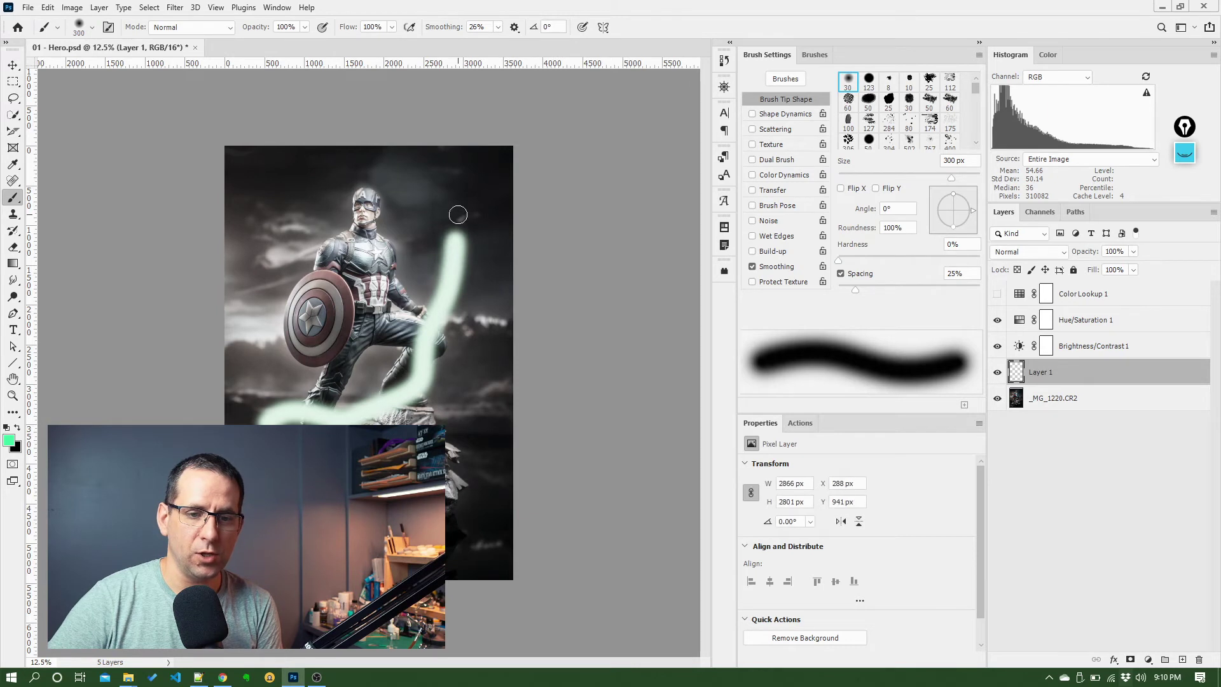
pyautogui.click(997, 346)
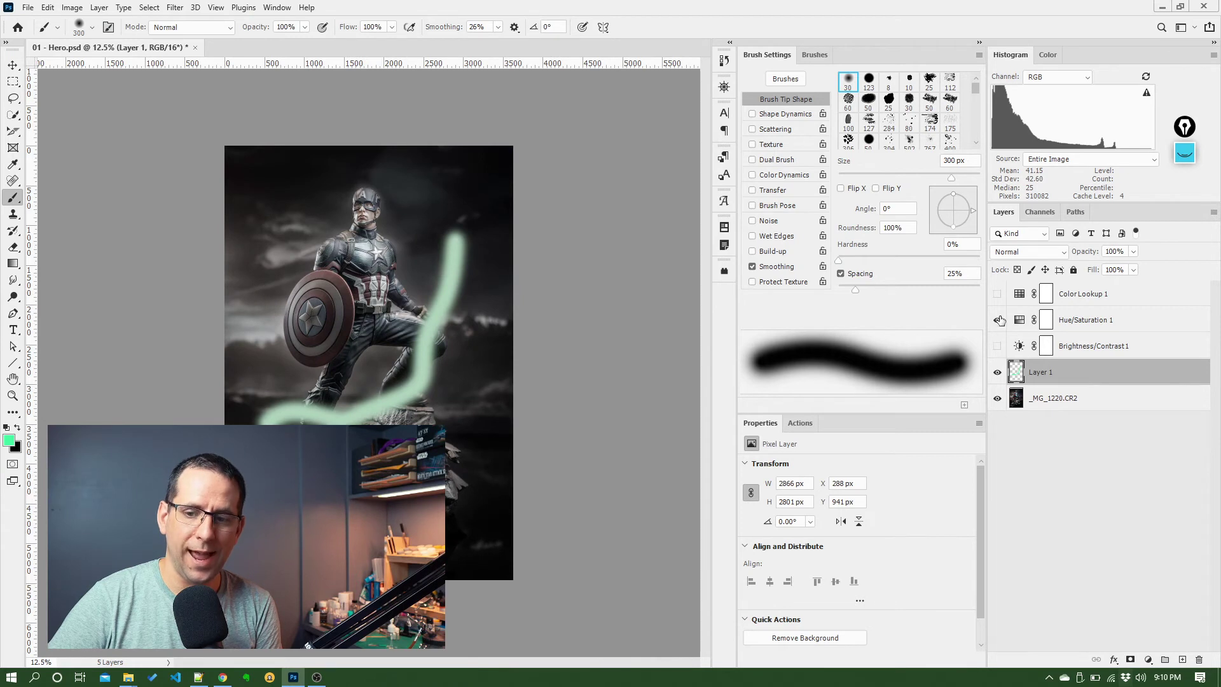
pyautogui.click(997, 324)
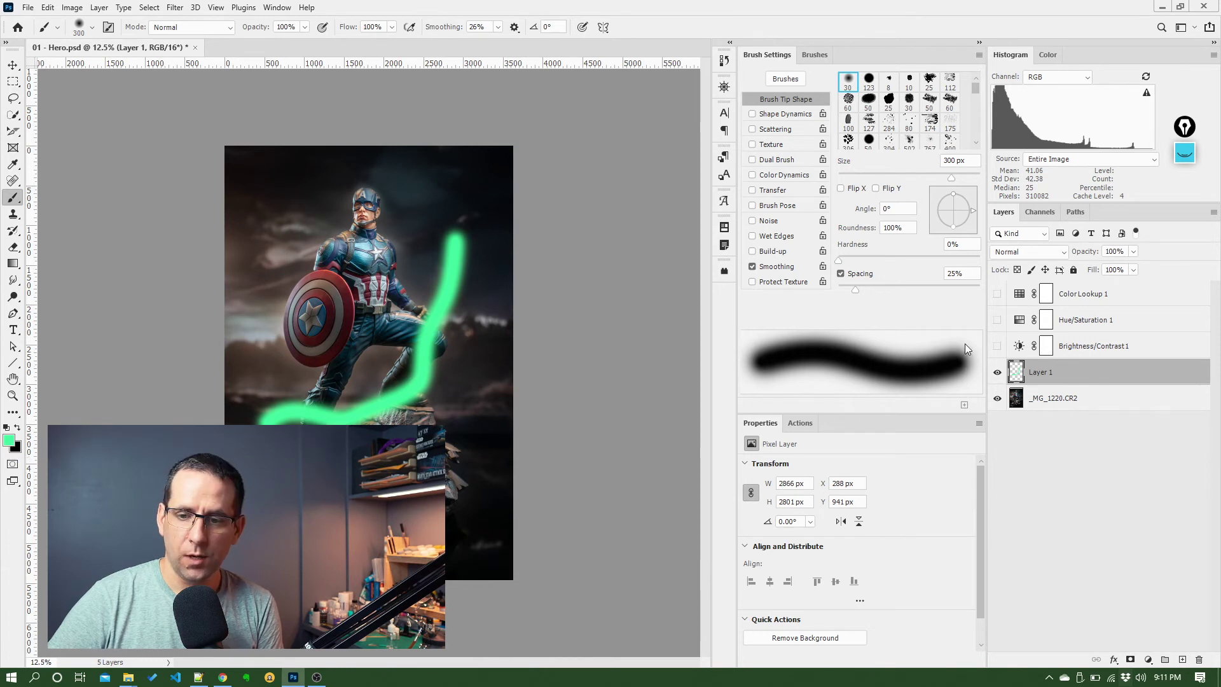
pyautogui.click(997, 348)
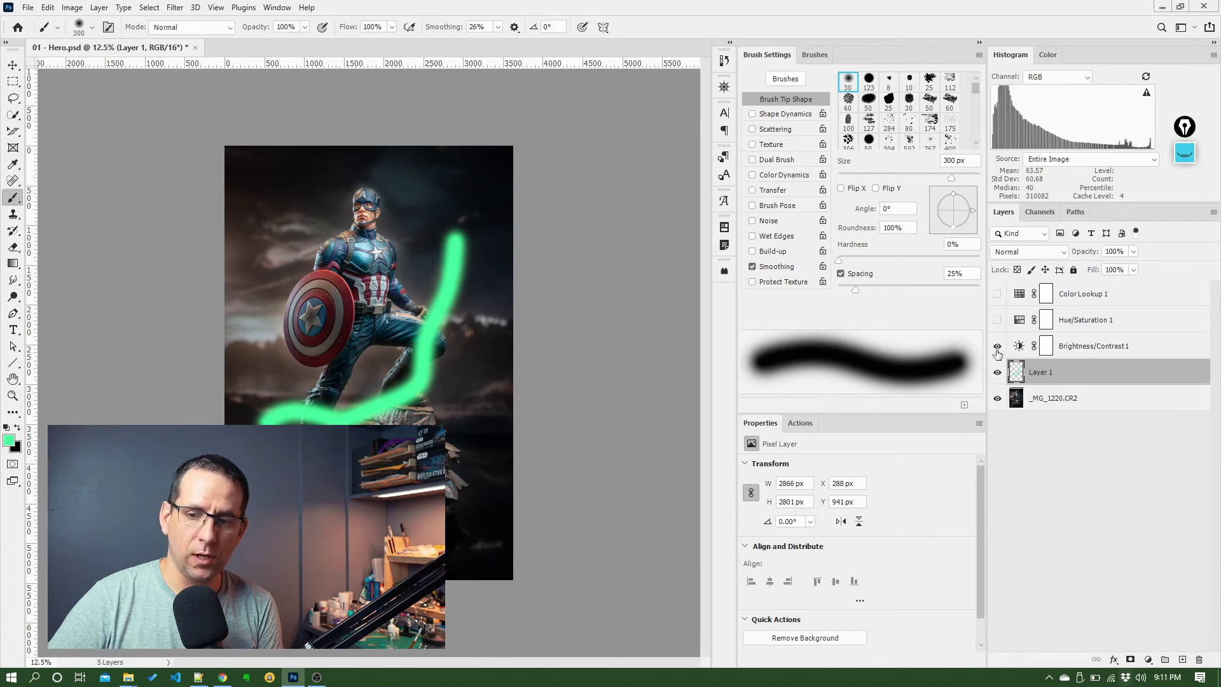
pyautogui.click(996, 321)
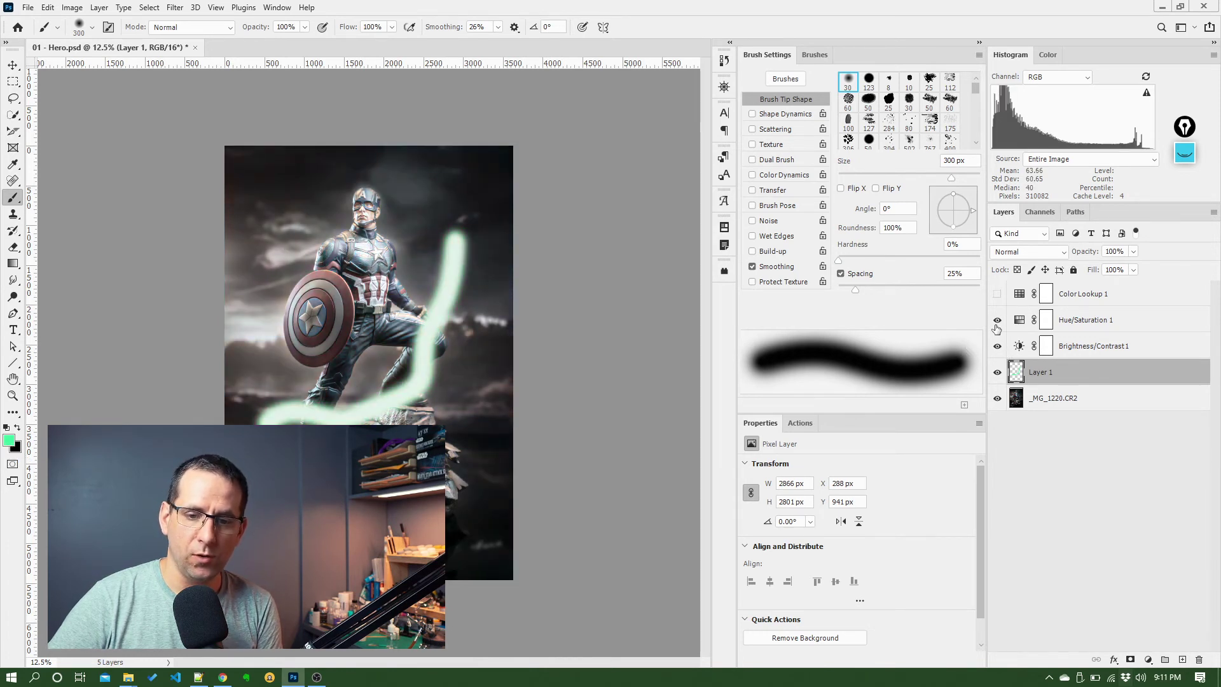